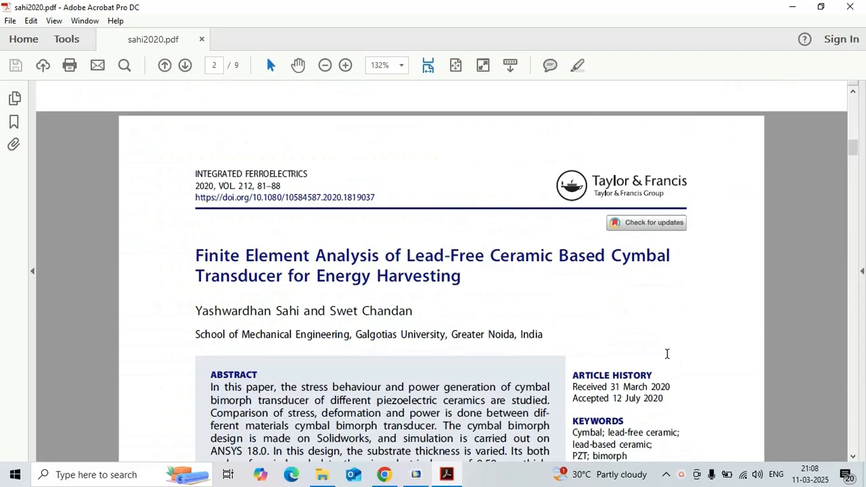
# - Examine the cymbal transducer paper through Table 2's parameter values and the Figure 2 drawing of the bimorph design
pyautogui.scroll(-3, 622, 323)
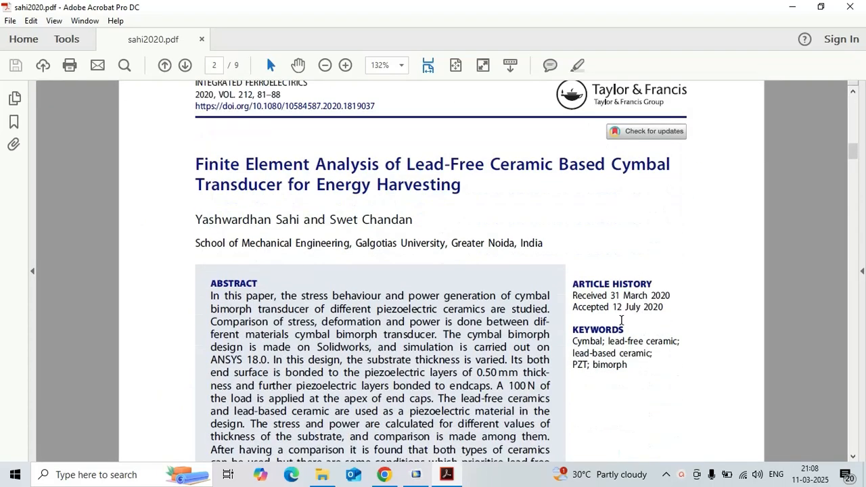
pyautogui.scroll(-12, 569, 345)
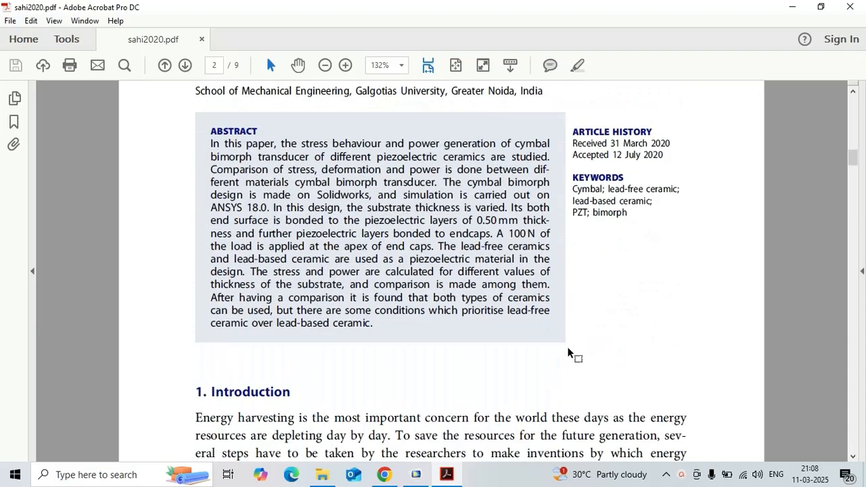
pyautogui.scroll(-18, 569, 347)
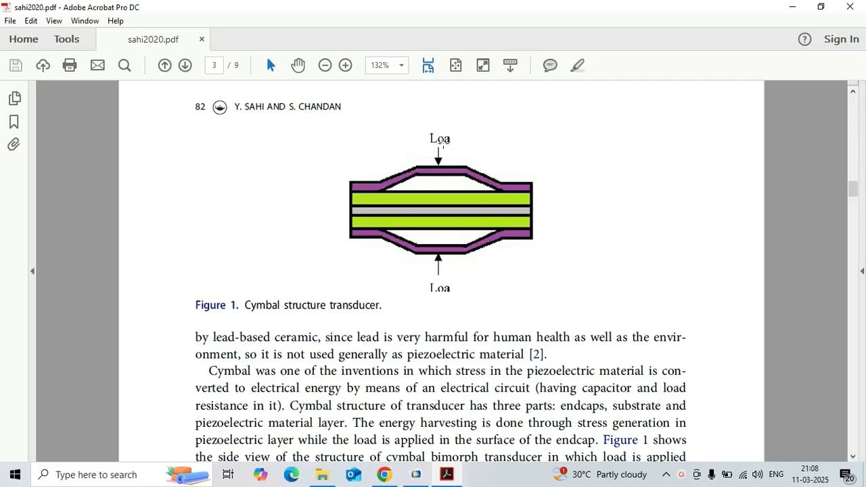
pyautogui.scroll(-15, 491, 211)
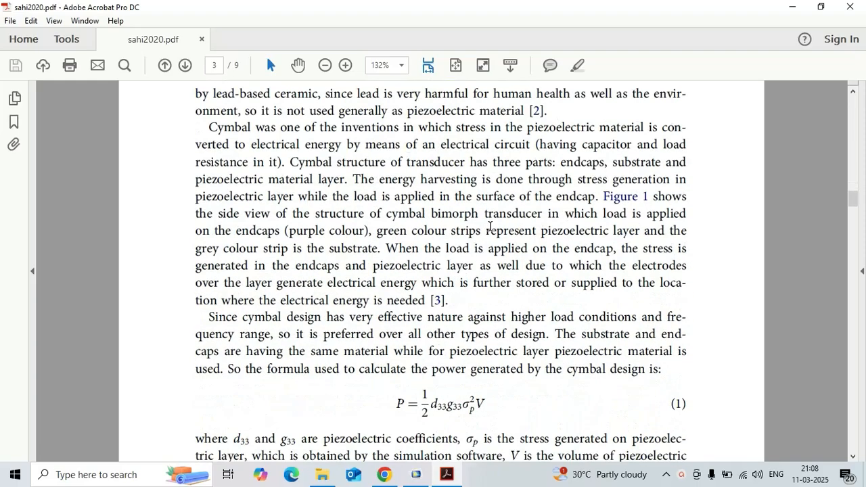
pyautogui.scroll(-9, 489, 230)
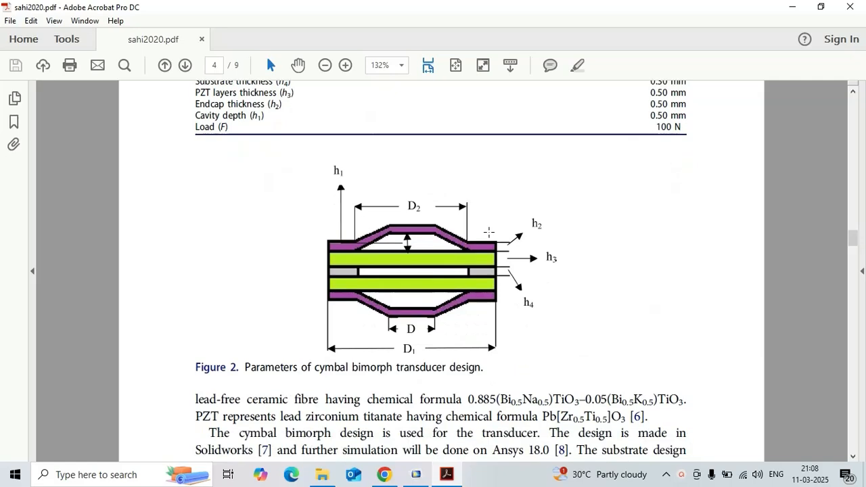
pyautogui.scroll(4, 488, 233)
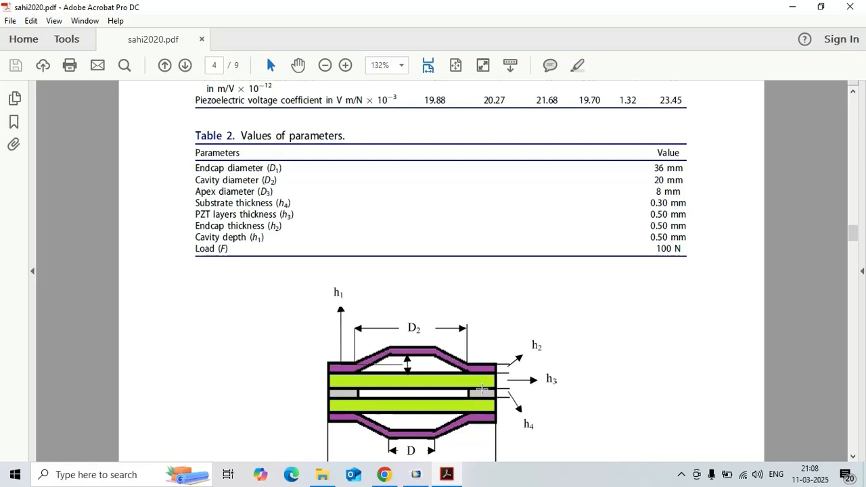
pyautogui.scroll(-1, 576, 363)
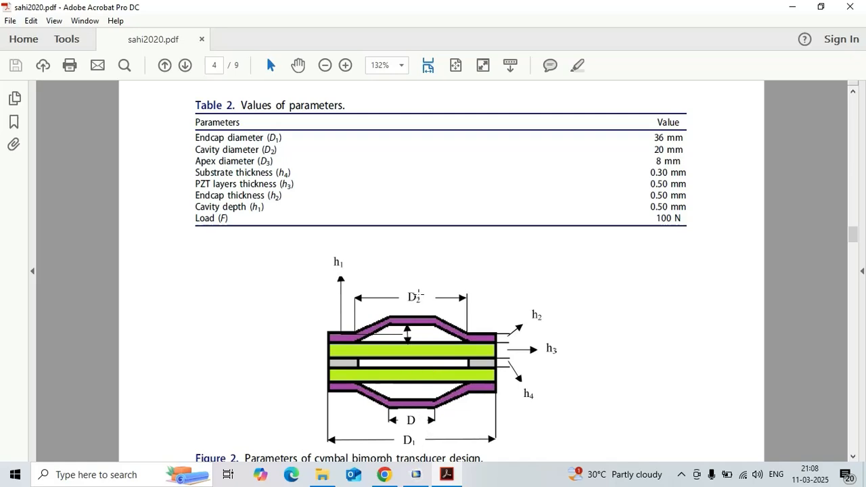
# - Switch to COMSOL Multiphysics, choose the 2D Axisymmetric space dimension and expand the Structural Mechanics physics interfaces
pyautogui.click(416, 474)
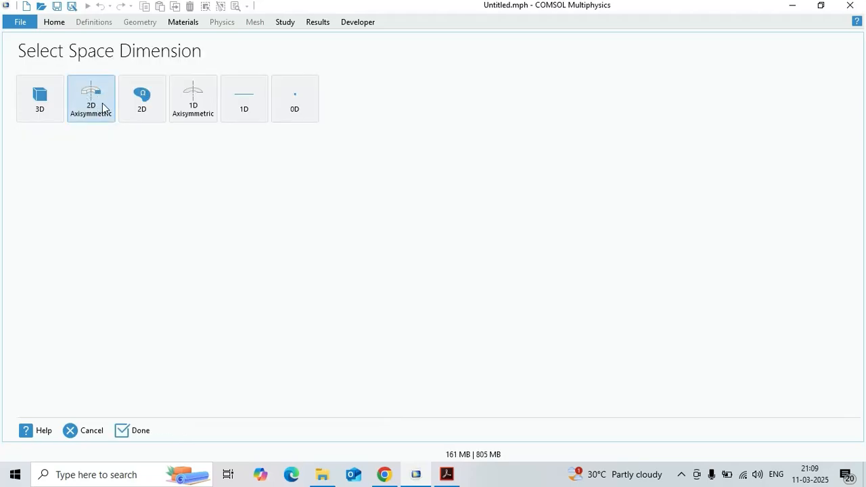
pyautogui.click(103, 113)
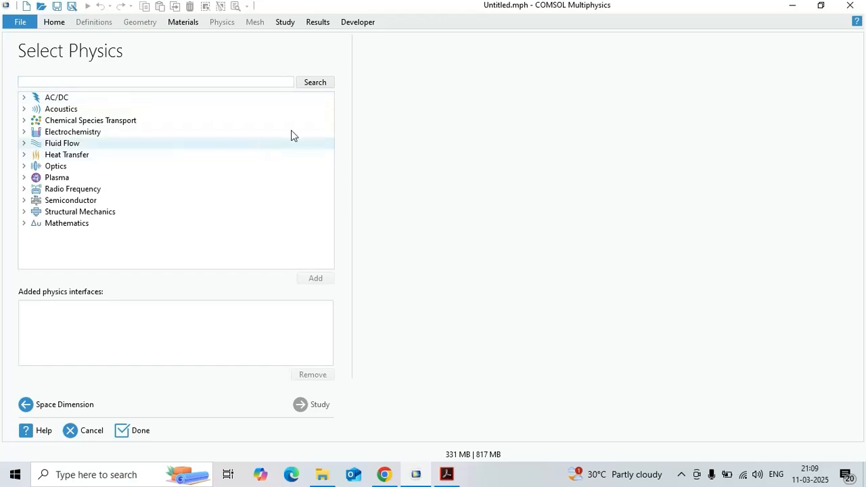
pyautogui.click(23, 213)
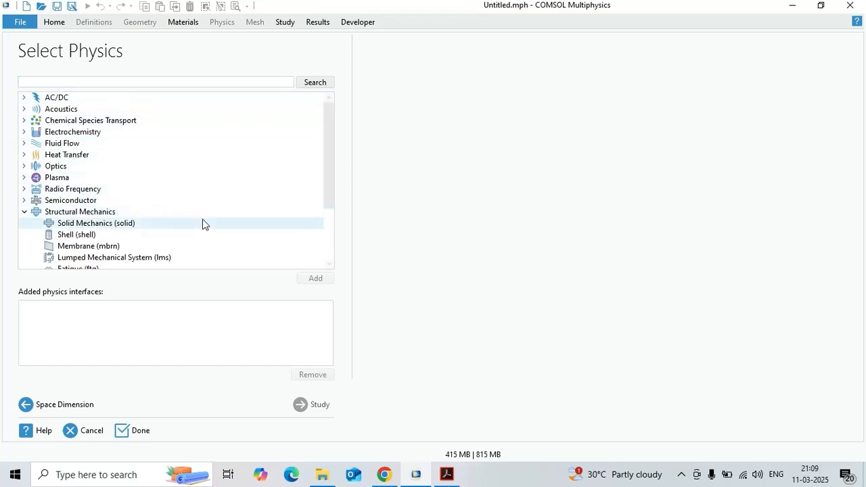
pyautogui.scroll(-2, 173, 216)
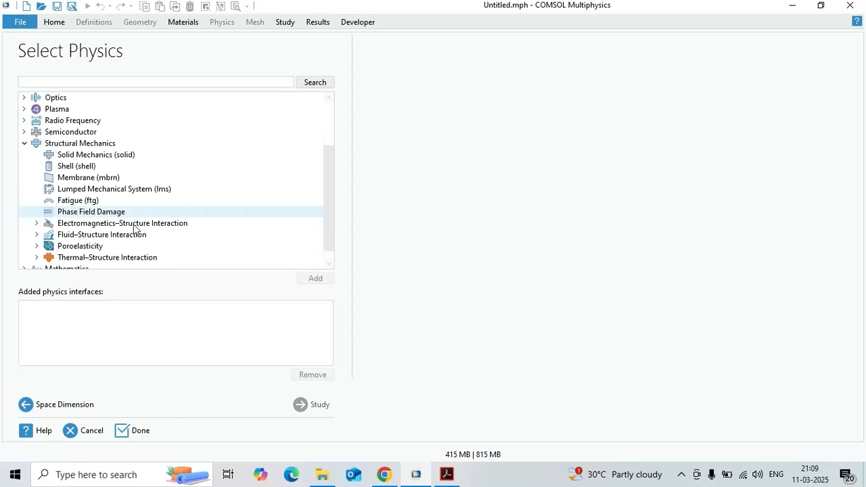
pyautogui.click(37, 247)
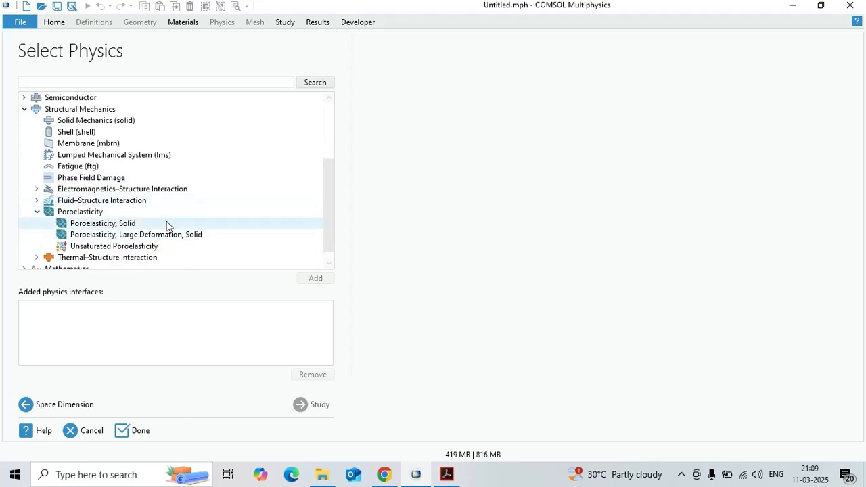
pyautogui.click(128, 223)
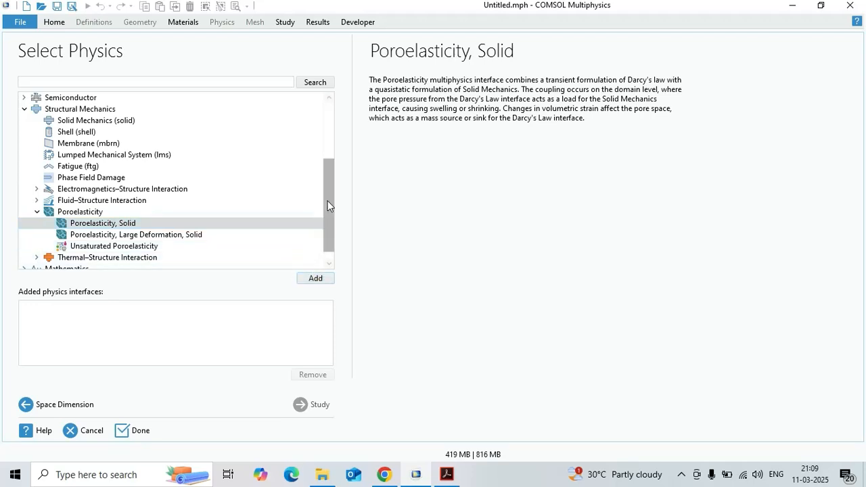
pyautogui.moveTo(329, 207); pyautogui.dragTo(329, 228)
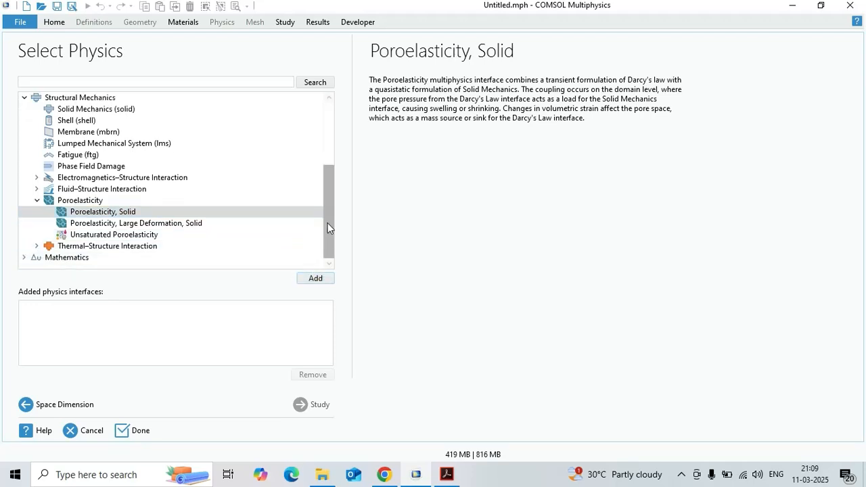
# - Add the Piezoelectricity, Solid multiphysics interface from Electromagnetics–Structure Interaction to the model
pyautogui.click(38, 179)
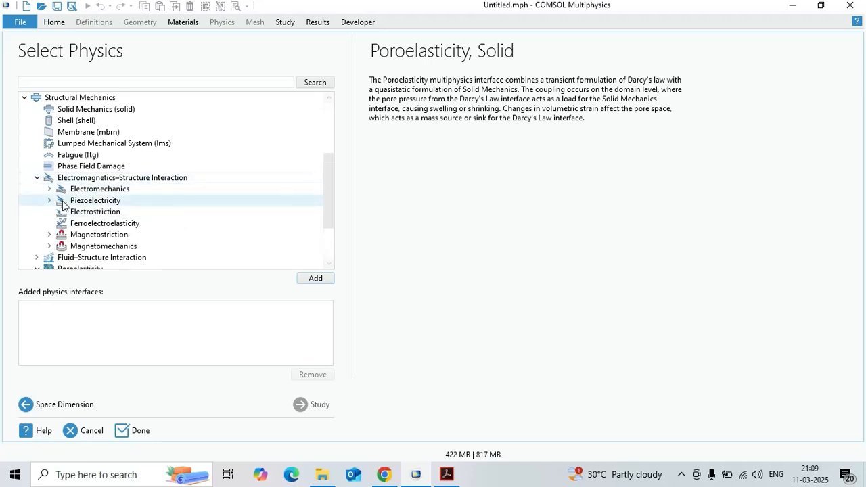
pyautogui.click(49, 200)
pyautogui.click(105, 212)
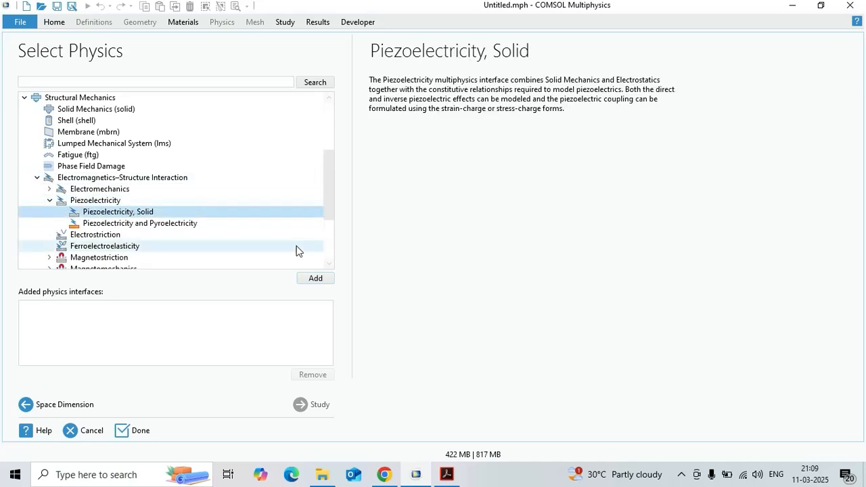
pyautogui.click(330, 279)
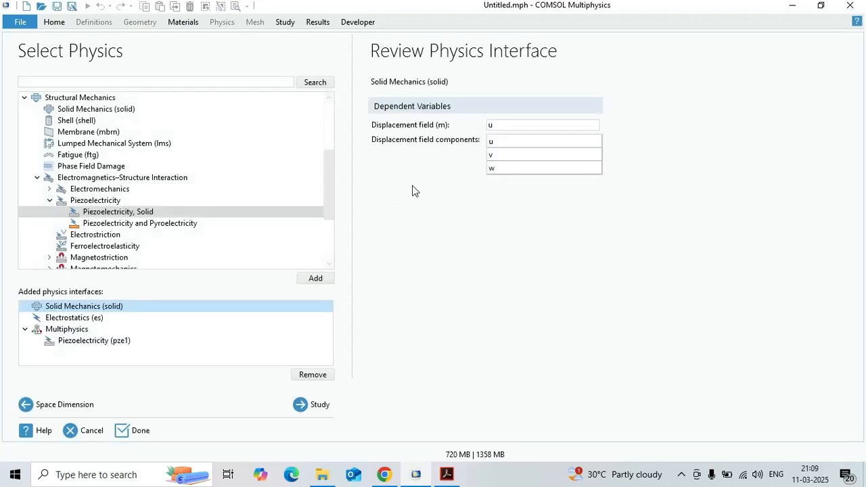
# - Choose a Stationary study for the piezoelectric model and finish the model setup
pyautogui.click(329, 403)
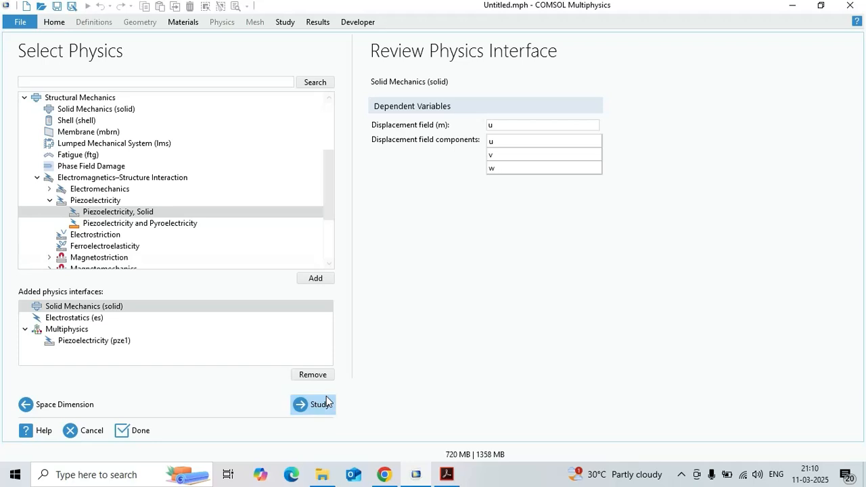
pyautogui.click(122, 111)
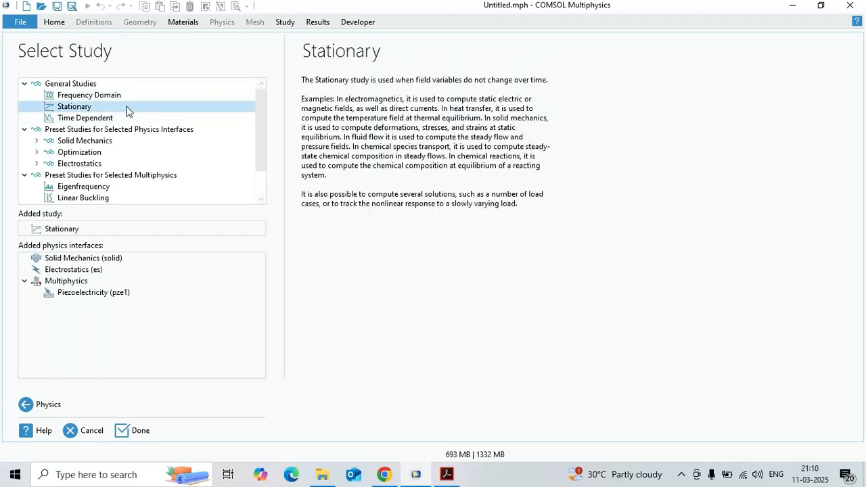
pyautogui.click(144, 430)
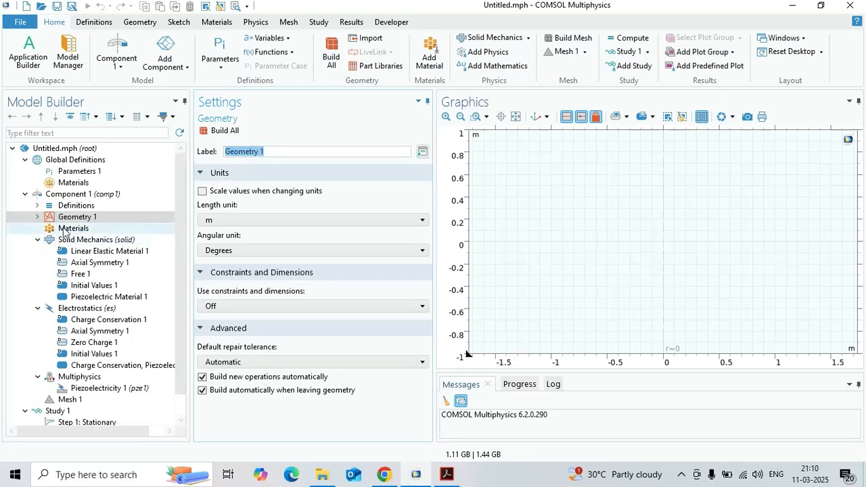
# - Set the length unit of Geometry 1 to mm and expand its node in the model tree
pyautogui.click(224, 222)
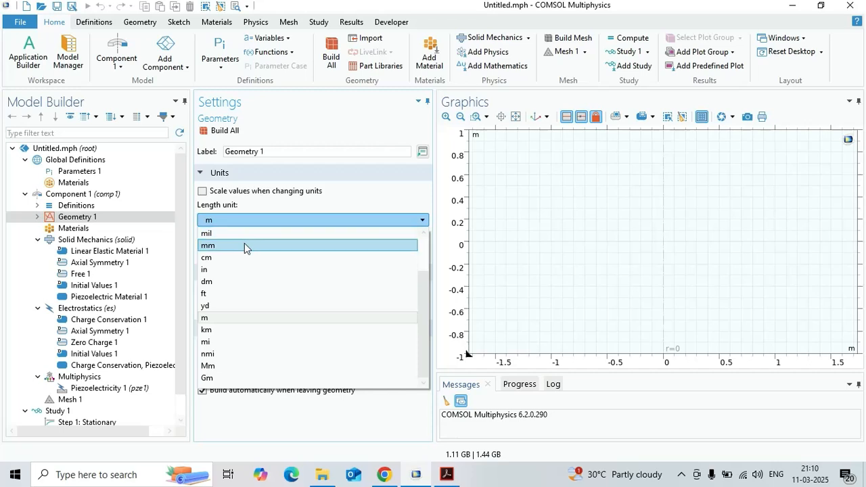
pyautogui.click(244, 246)
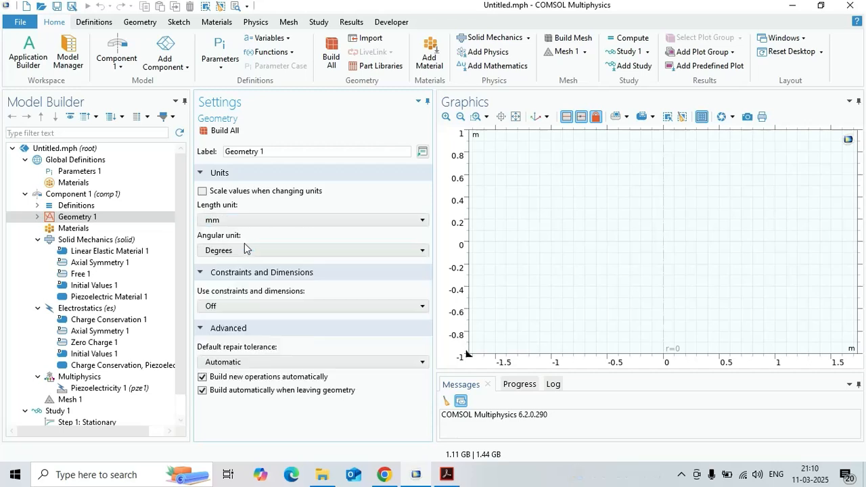
pyautogui.click(38, 217)
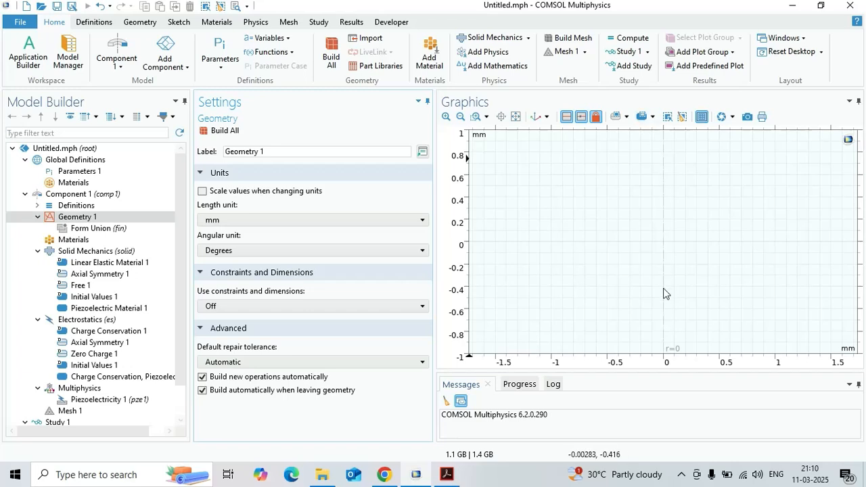
# - Add a solid rectangle 8 mm wide and 0.3 mm high to Geometry 1, checking the paper's parameters, and build it
pyautogui.rightClick(115, 218)
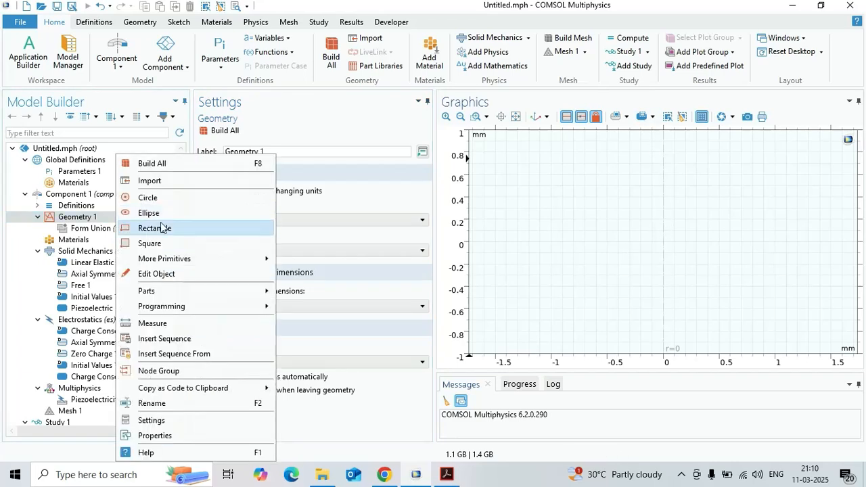
pyautogui.click(312, 304)
pyautogui.click(447, 474)
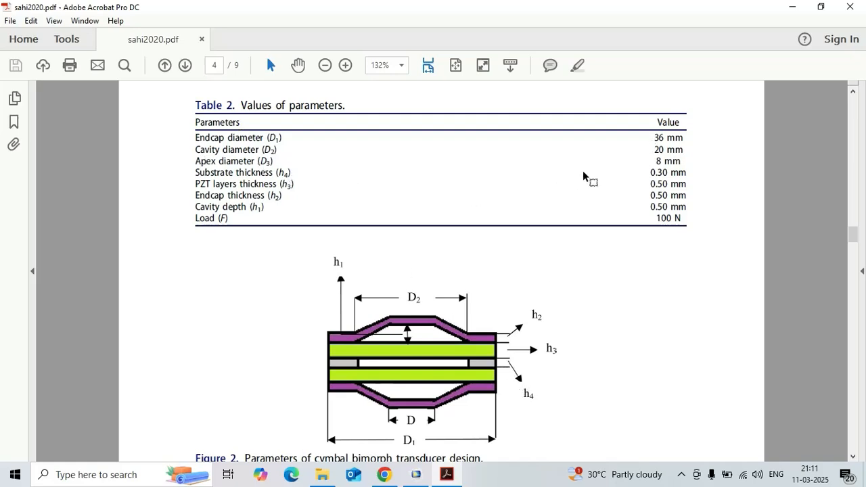
pyautogui.click(793, 7)
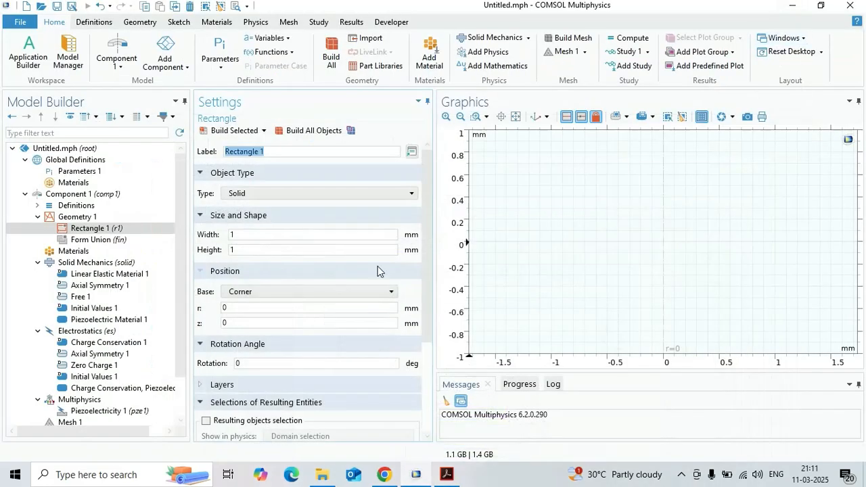
pyautogui.click(266, 235)
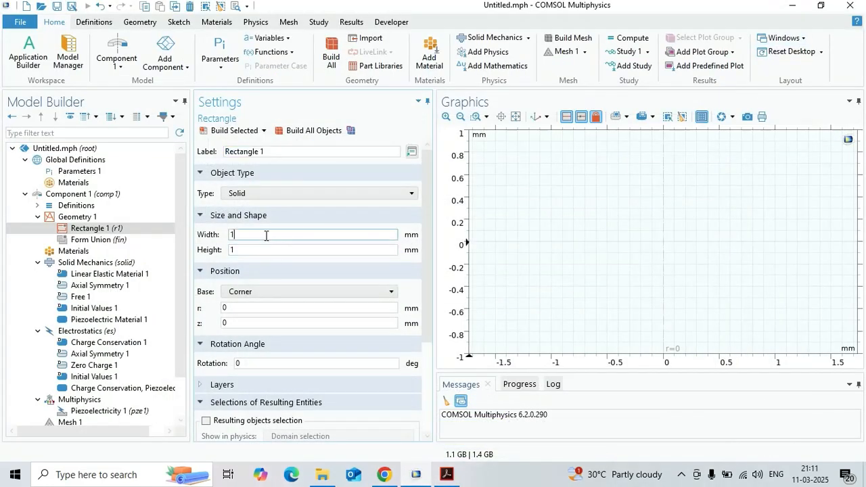
pyautogui.moveTo(224, 237); pyautogui.dragTo(336, 236)
pyautogui.doubleClick(231, 250)
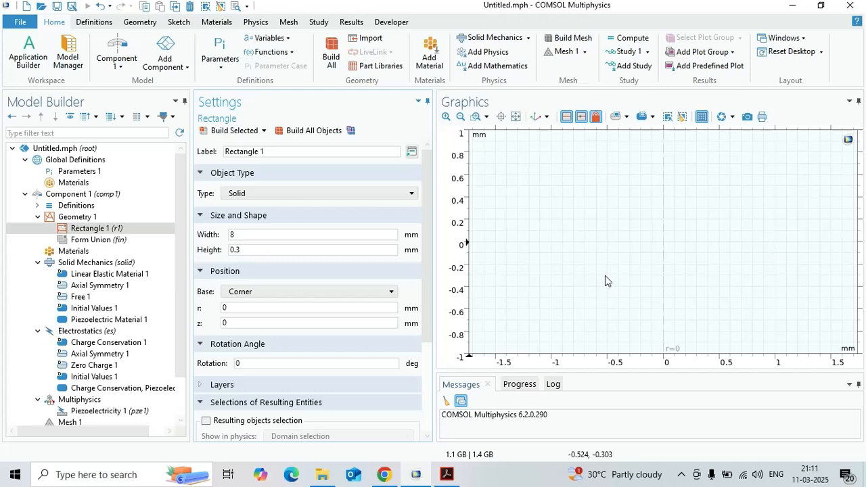
pyautogui.click(308, 134)
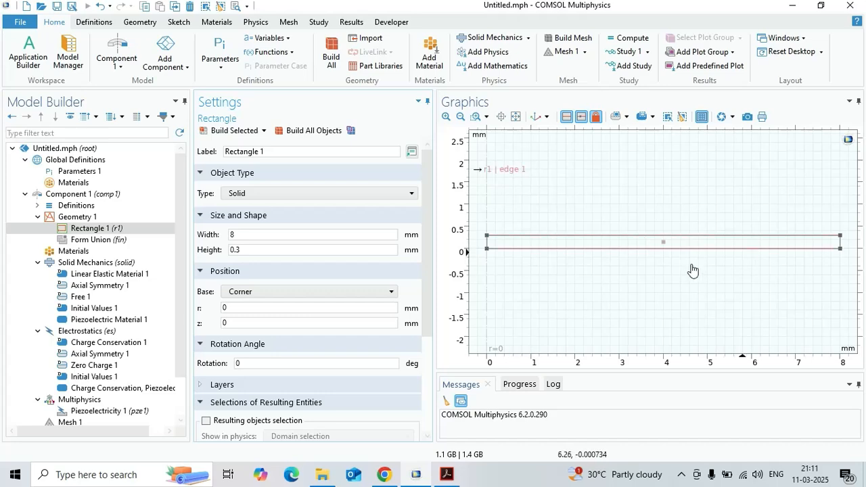
# - Check the paper's dimensions, set the rectangle's corner position to r = 10 mm, and rebuild it
pyautogui.click(446, 474)
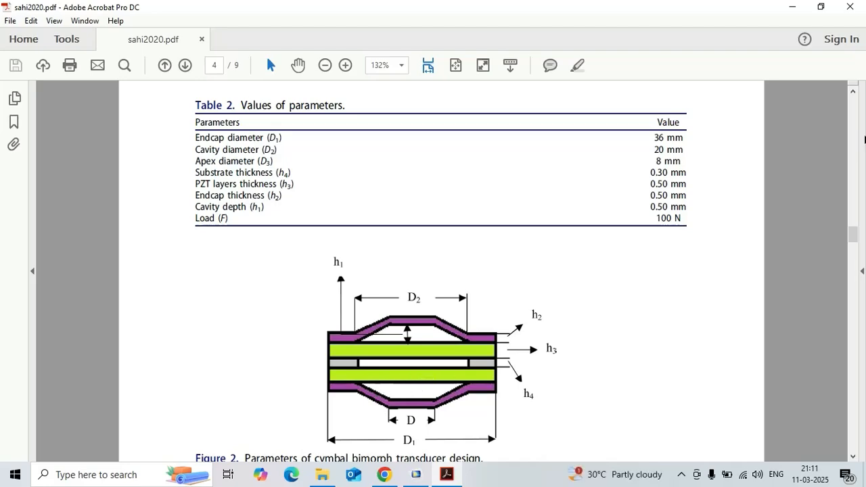
pyautogui.click(793, 6)
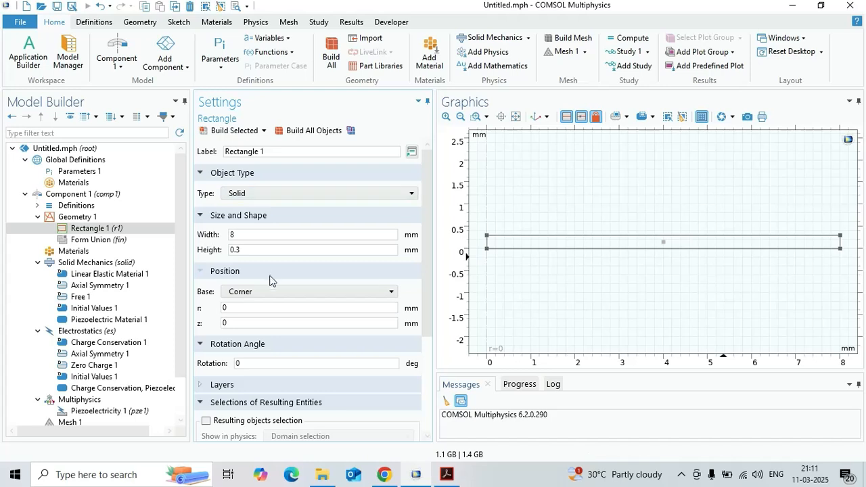
pyautogui.doubleClick(226, 309)
pyautogui.write('10')
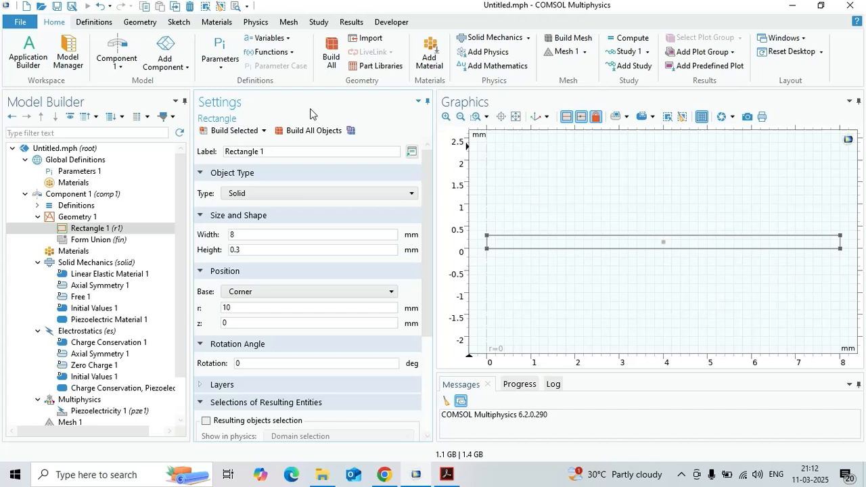
pyautogui.click(233, 130)
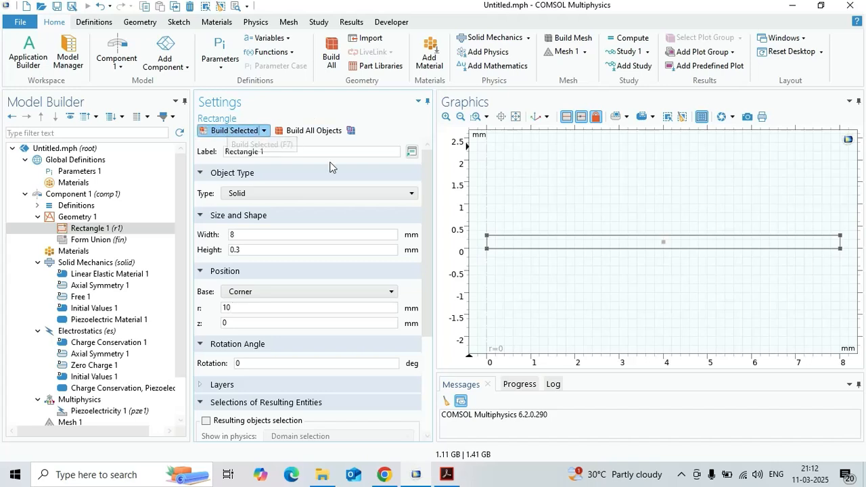
pyautogui.click(515, 116)
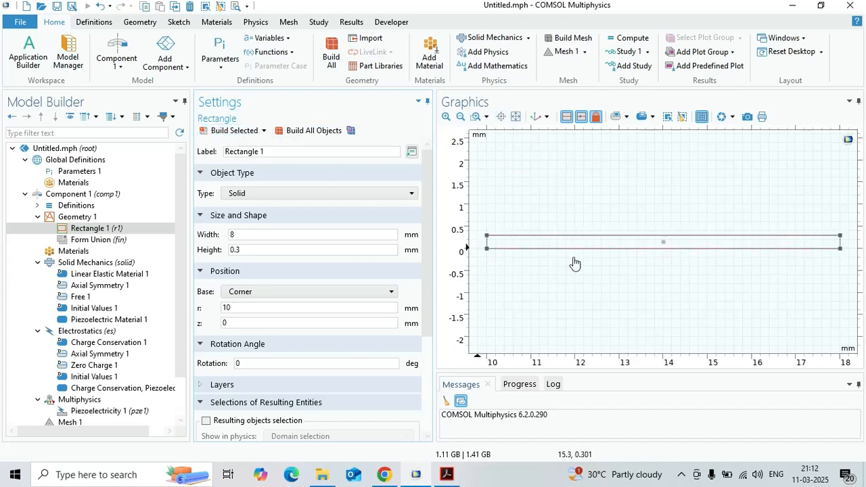
pyautogui.click(113, 228)
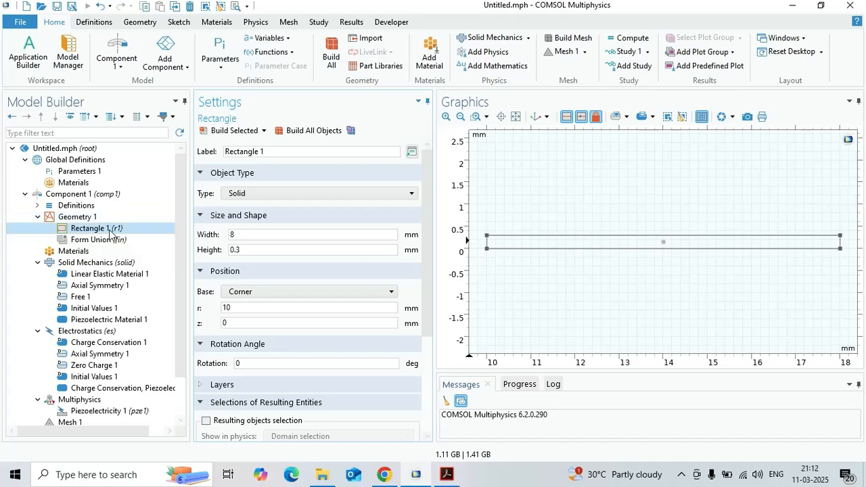
# - Duplicate Rectangle 1, check the paper's parameter table, and set the copy's size to 18 mm wide and 0.5 mm high
pyautogui.rightClick(112, 229)
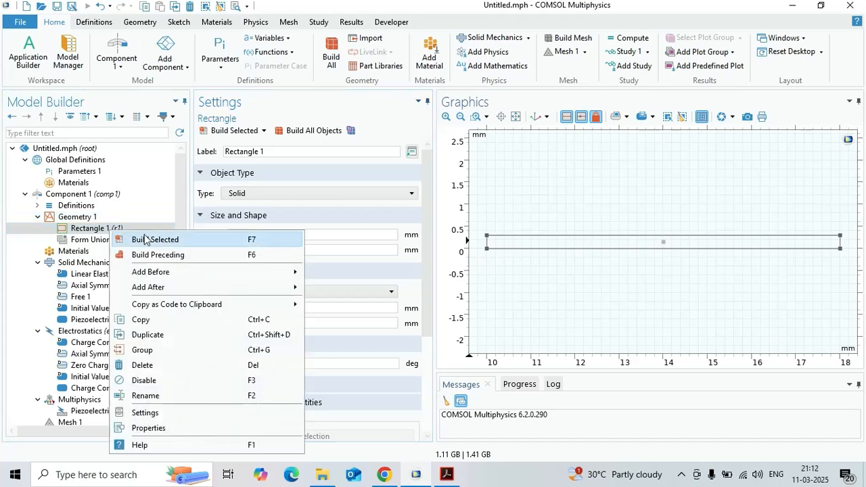
pyautogui.click(179, 342)
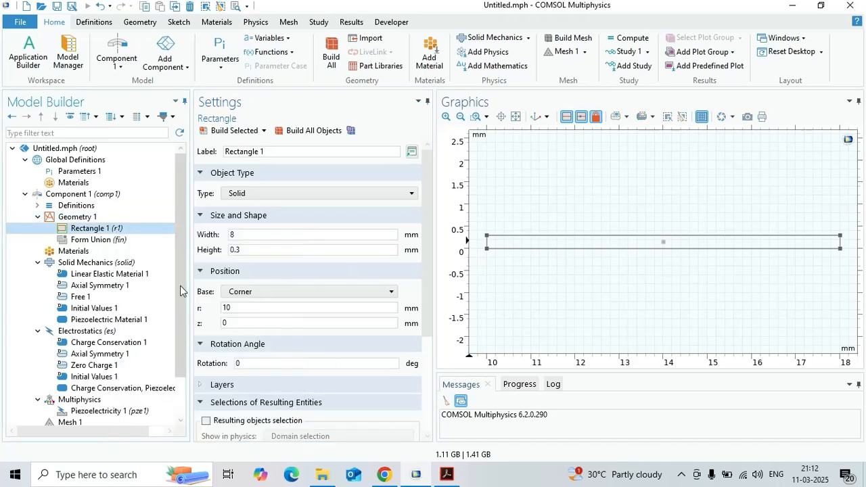
pyautogui.moveTo(430, 202); pyautogui.dragTo(447, 279)
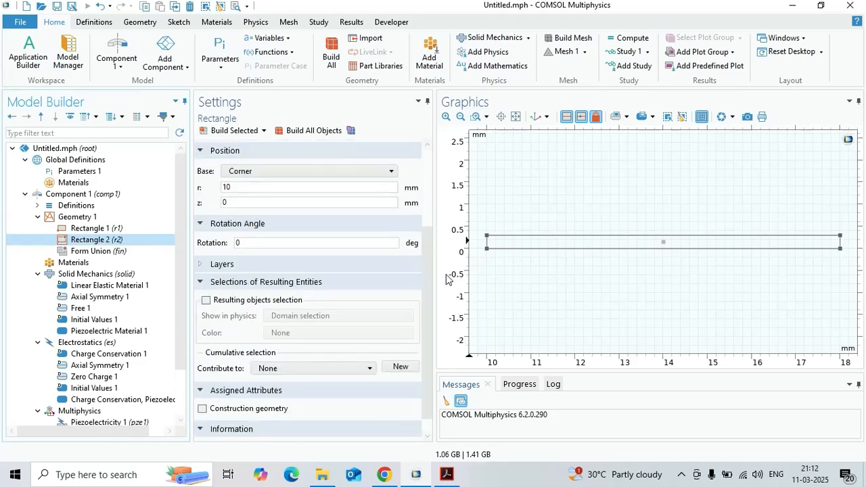
pyautogui.click(446, 474)
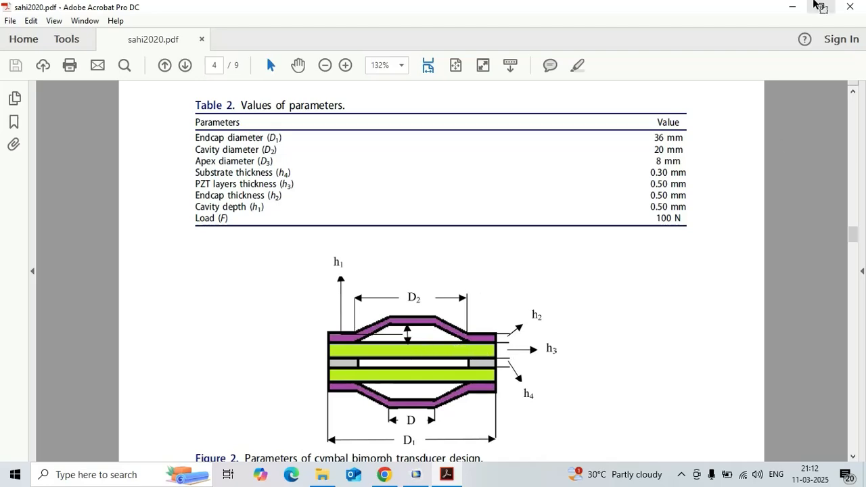
pyautogui.click(792, 6)
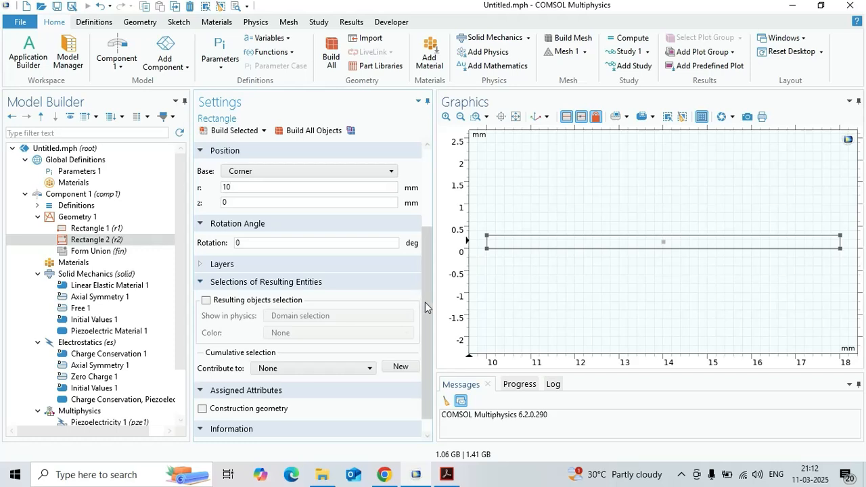
pyautogui.moveTo(427, 305); pyautogui.dragTo(434, 229)
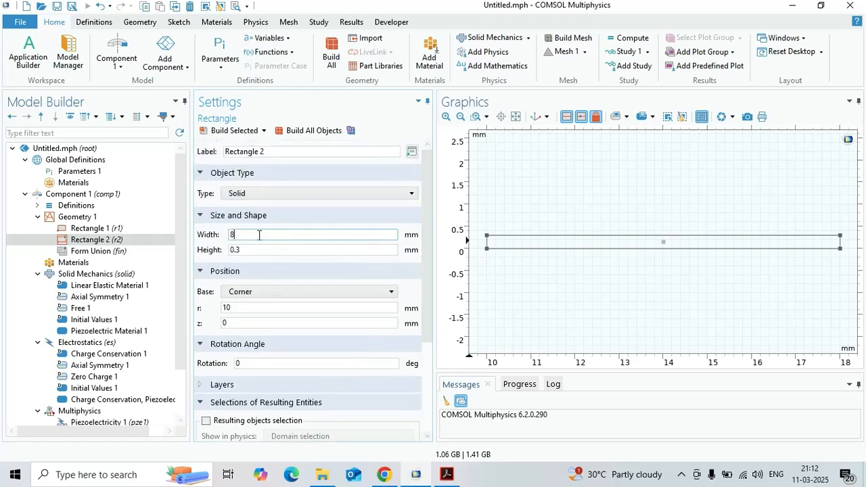
pyautogui.doubleClick(235, 235)
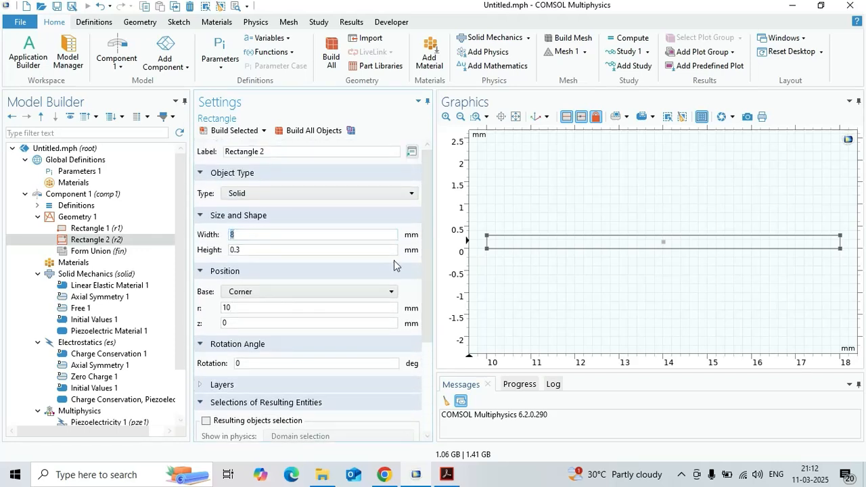
pyautogui.write('18')
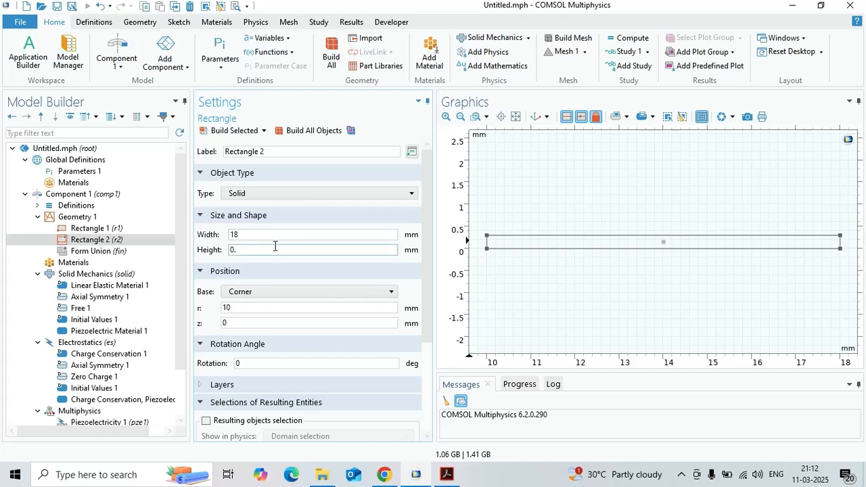
# - Position Rectangle 2's corner at r = 0 and z = 0.3 mm, and build all objects
pyautogui.click(303, 310)
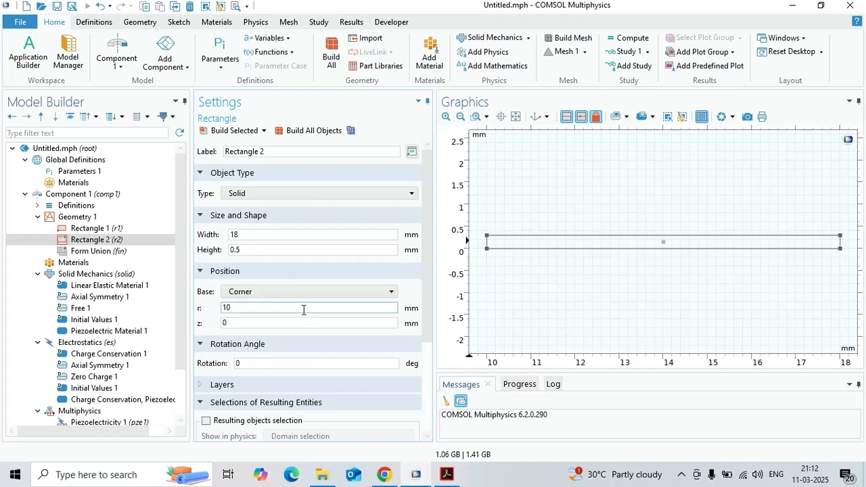
pyautogui.doubleClick(229, 309)
pyautogui.write('0')
pyautogui.click(281, 324)
pyautogui.write('.')
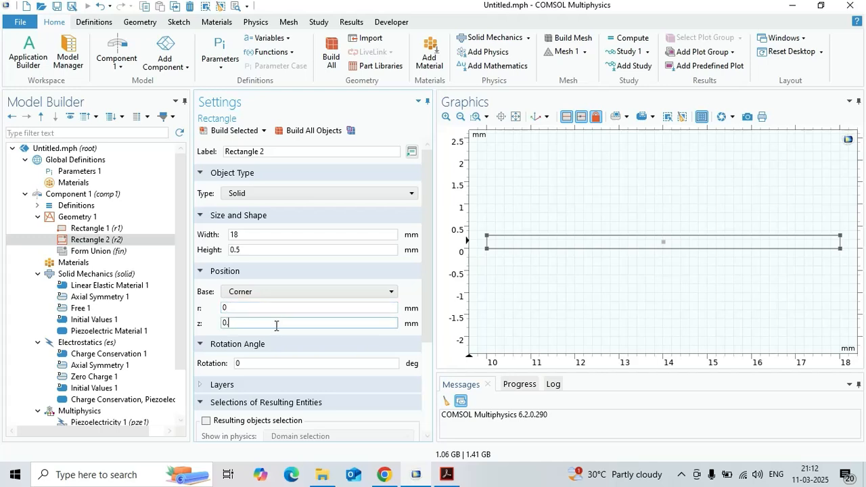
pyautogui.write('3')
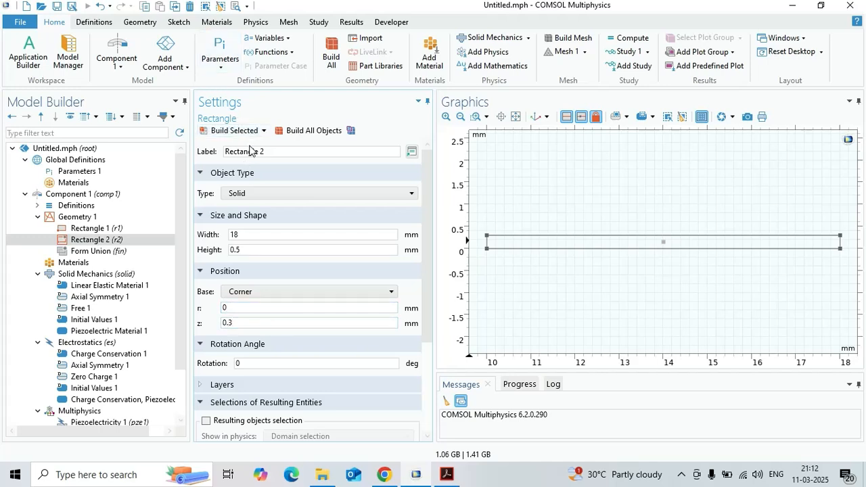
pyautogui.click(317, 132)
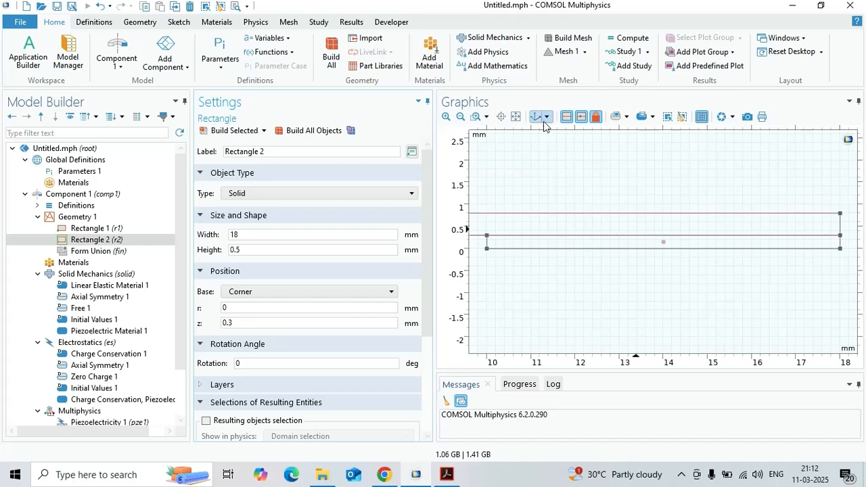
pyautogui.click(517, 117)
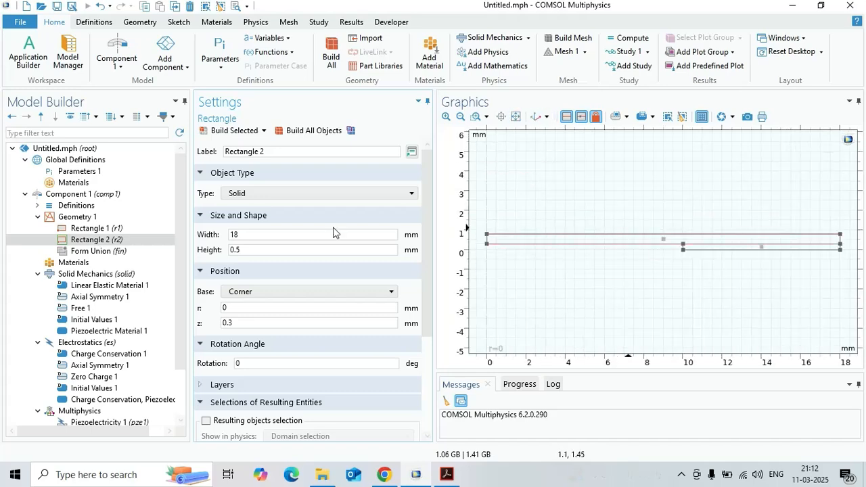
# - Draw a closed solid polygon through (18, 0.8), (10, 0.8), (7, 2), (0, 2), (0, 3), (7, 3), (10, 2) and (18, 2) mm
pyautogui.click(97, 217)
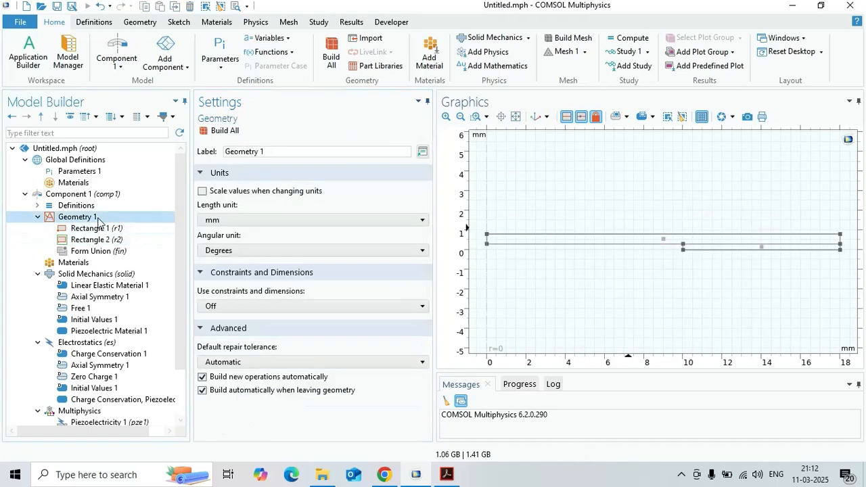
pyautogui.rightClick(98, 218)
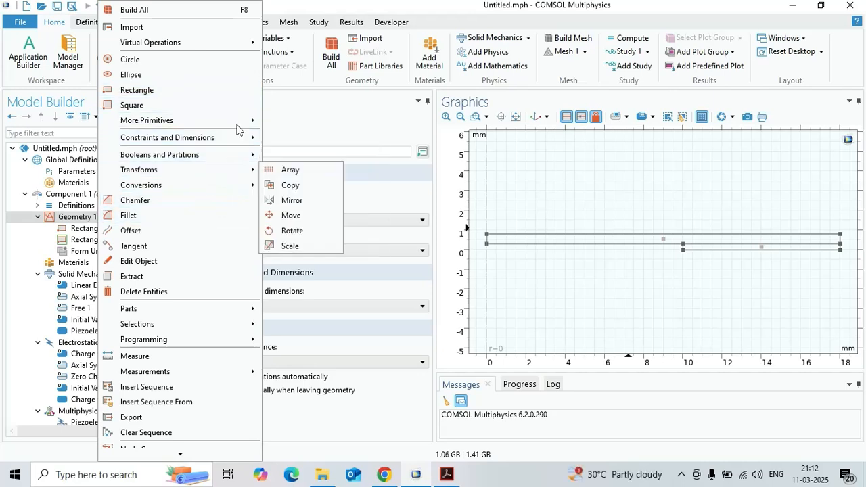
pyautogui.click(320, 107)
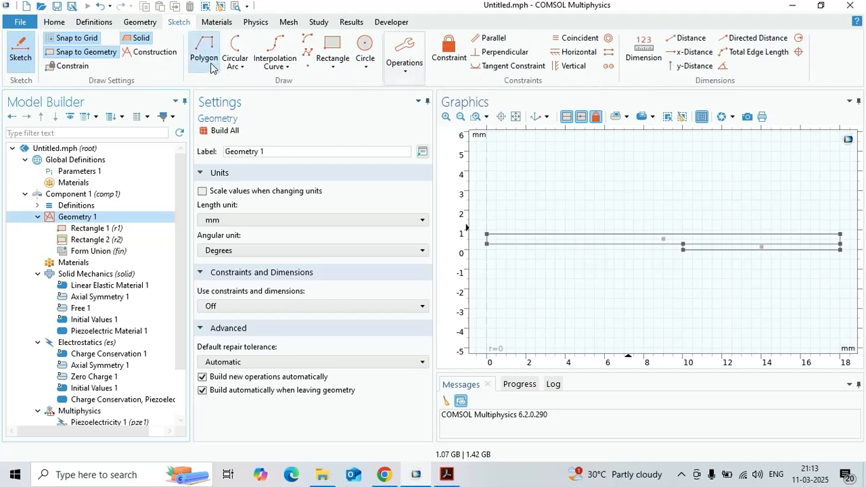
pyautogui.click(205, 54)
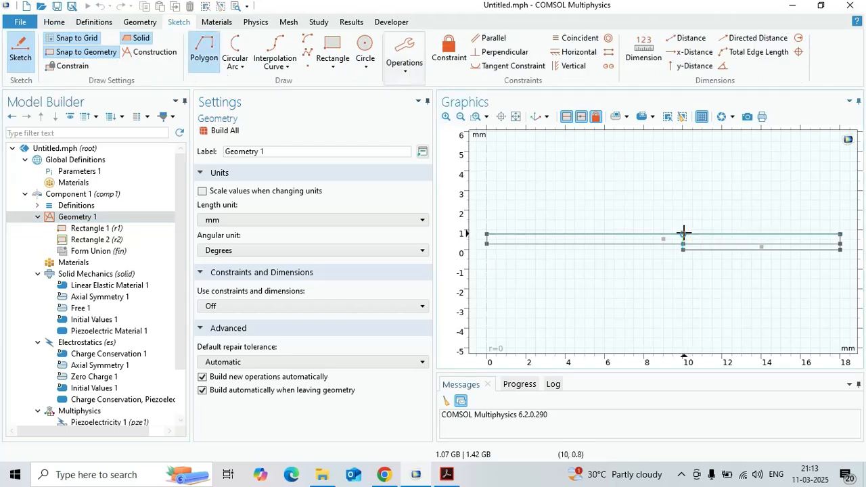
pyautogui.click(683, 233)
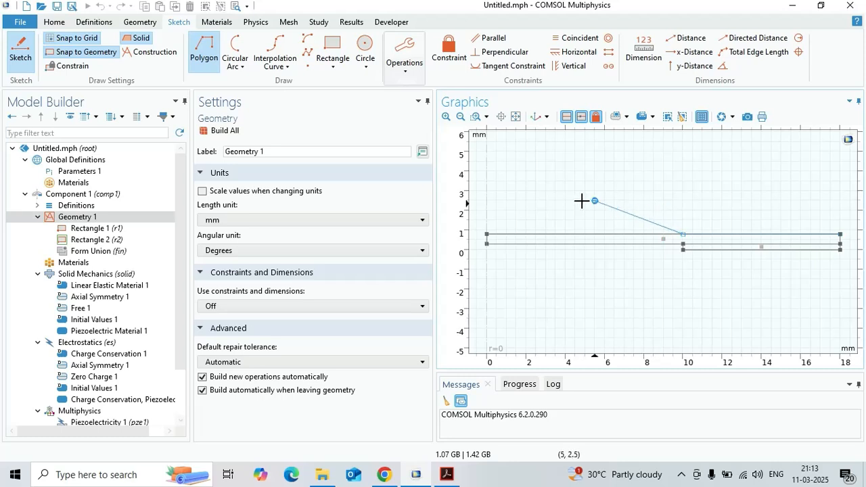
pyautogui.click(621, 211)
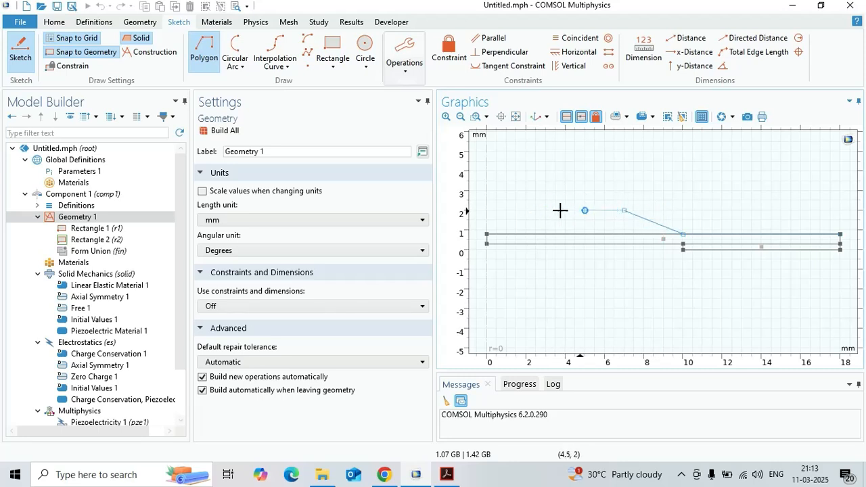
pyautogui.click(488, 210)
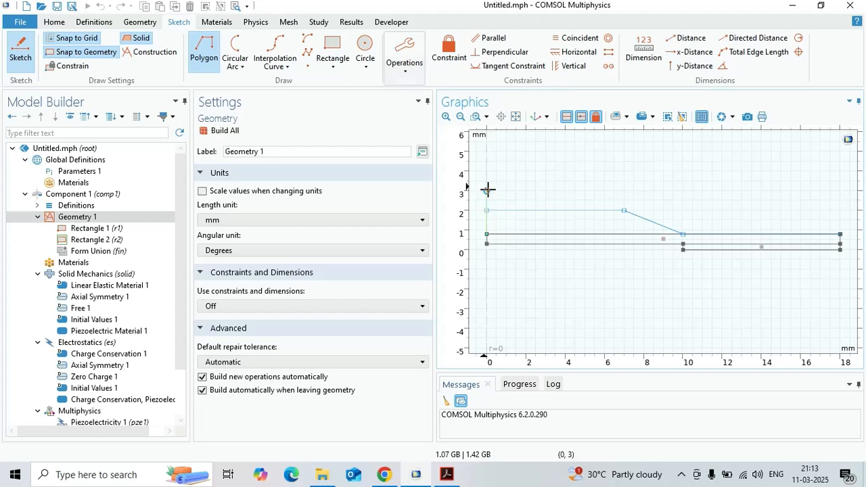
pyautogui.click(487, 191)
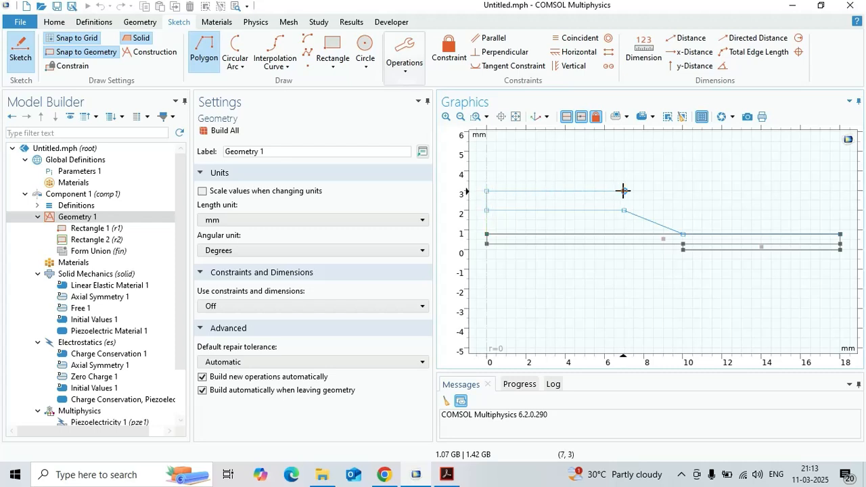
pyautogui.click(624, 190)
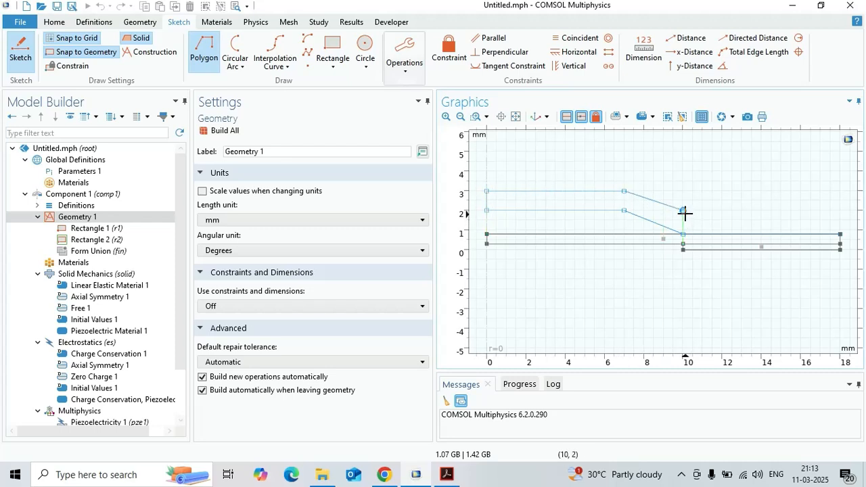
pyautogui.click(683, 212)
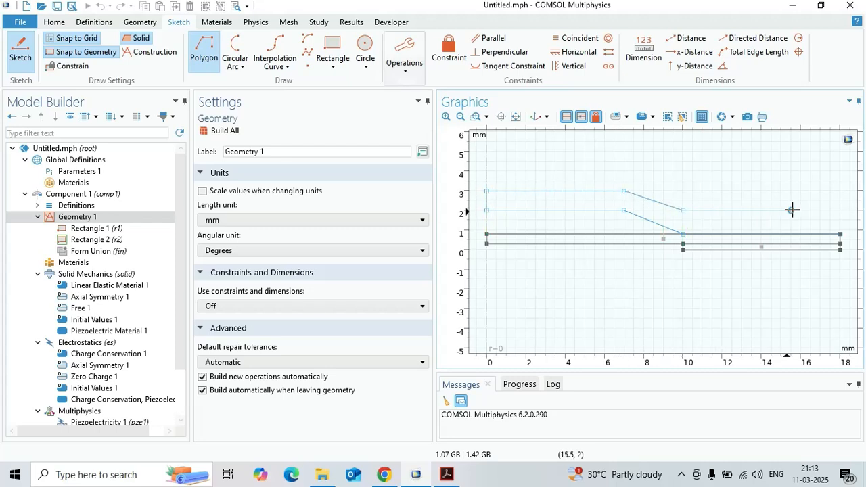
pyautogui.click(840, 211)
pyautogui.click(840, 234)
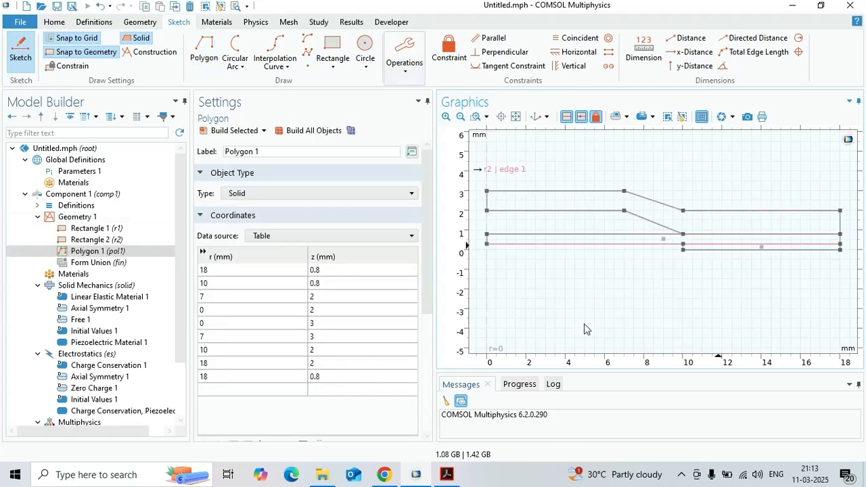
# - Check the paper's endcap dimensions, set z of the polygon's lower vertex at r = 7 mm to 1.3 mm, and rebuild it
pyautogui.click(447, 475)
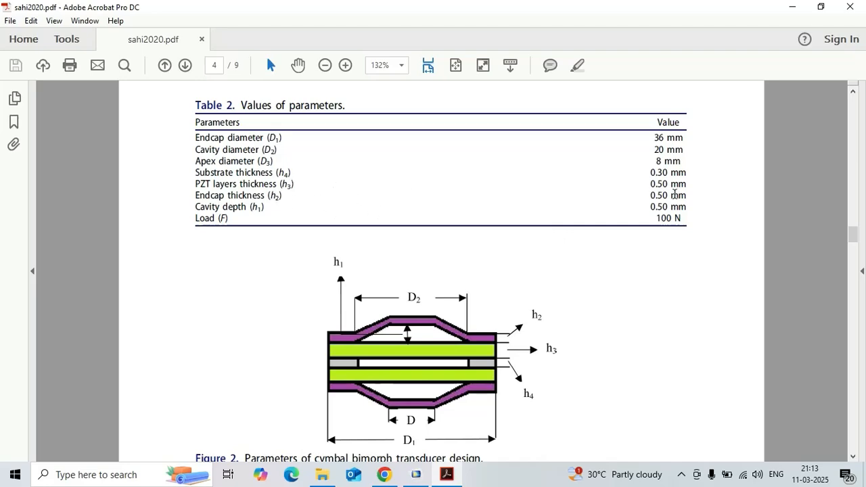
pyautogui.click(788, 10)
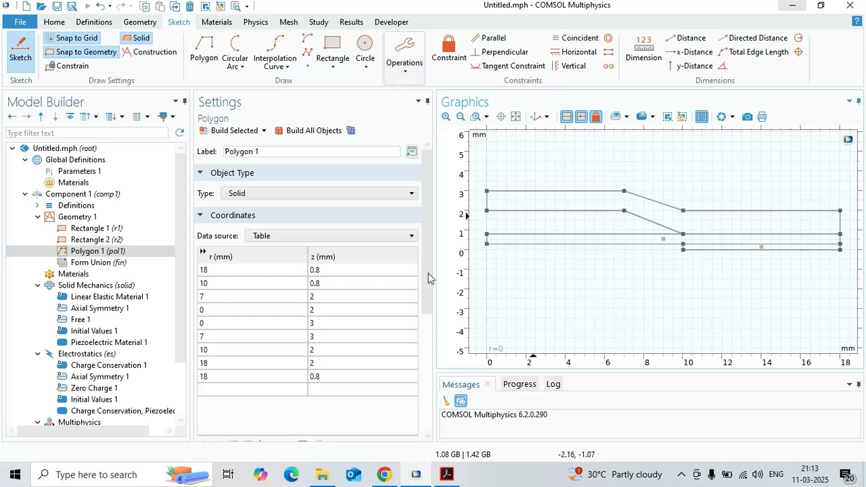
pyautogui.click(326, 272)
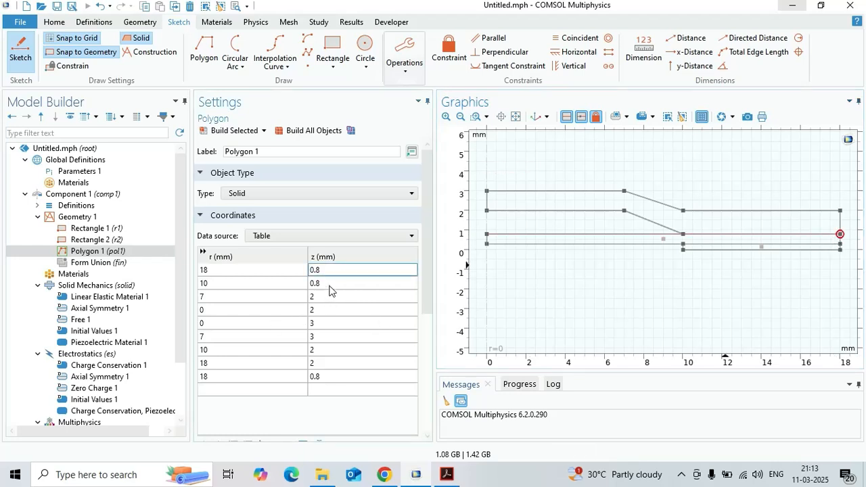
pyautogui.click(330, 285)
pyautogui.click(341, 298)
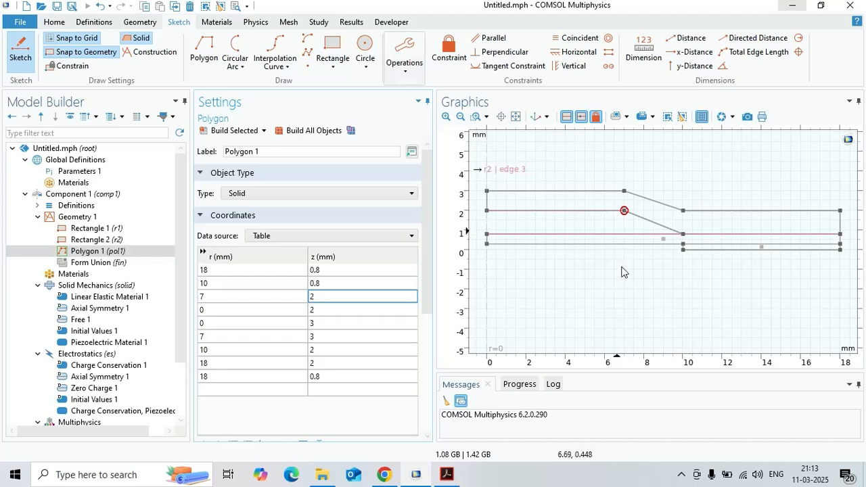
pyautogui.click(344, 292)
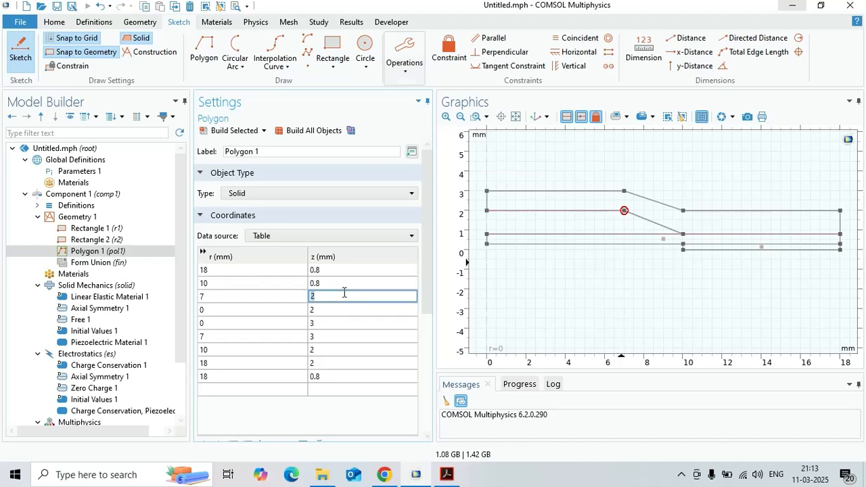
pyautogui.write('1.3')
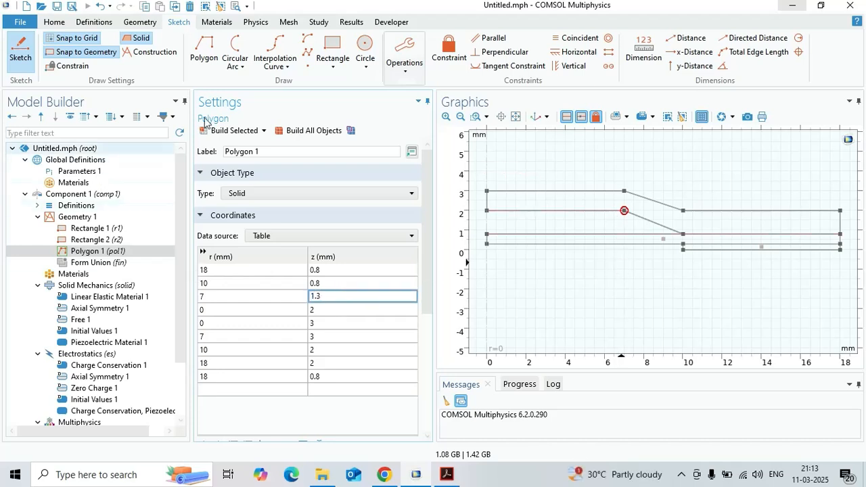
pyautogui.click(238, 131)
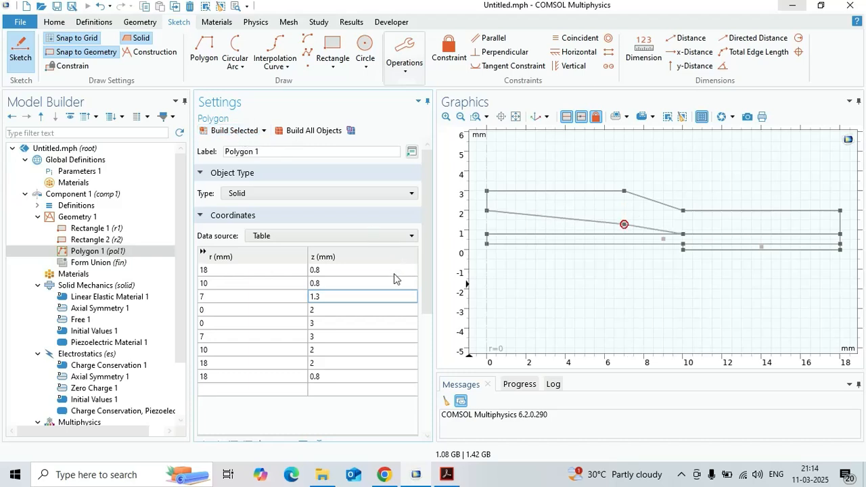
# - Set z of the polygon's lower vertex at r = 0 to 1.3 mm and rebuild it
pyautogui.click(345, 307)
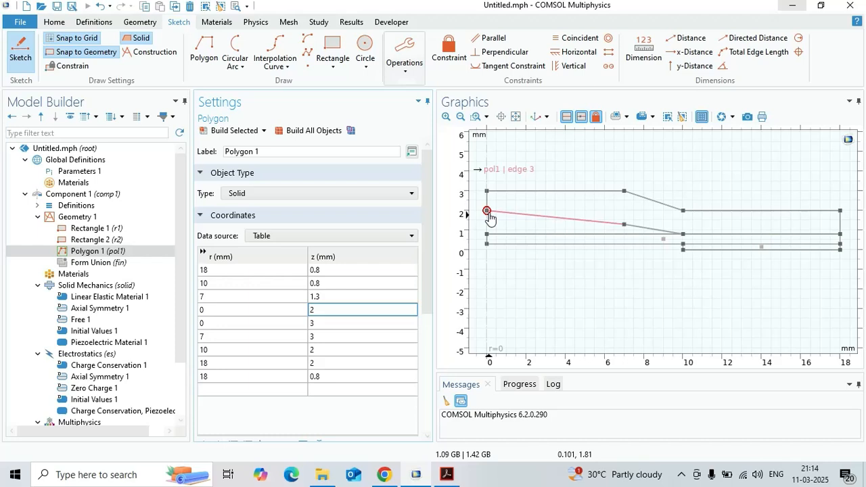
pyautogui.doubleClick(360, 310)
pyautogui.write('1.3')
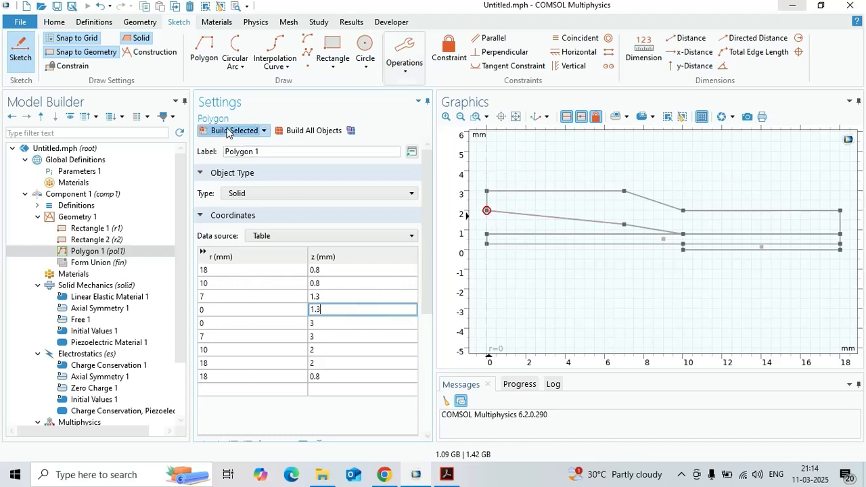
pyautogui.click(227, 131)
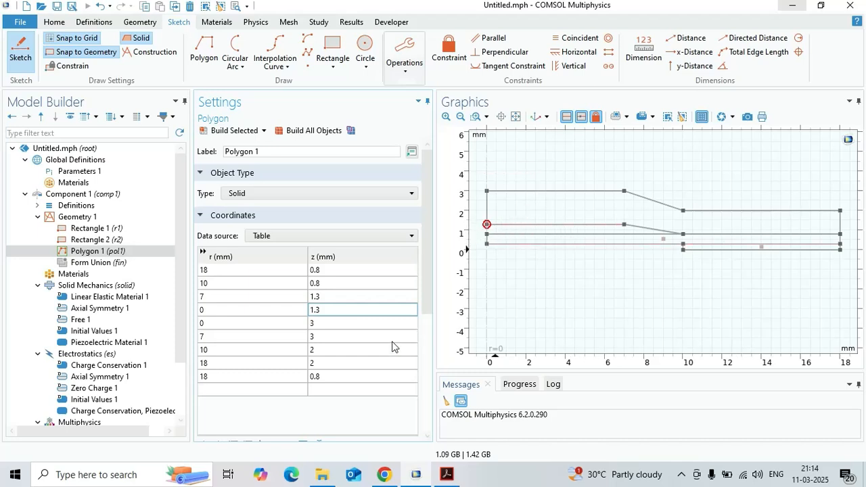
# - Set z of the endcap polygon's upper vertex at r = 0 to 1.8 mm and rebuild the polygon
pyautogui.click(346, 324)
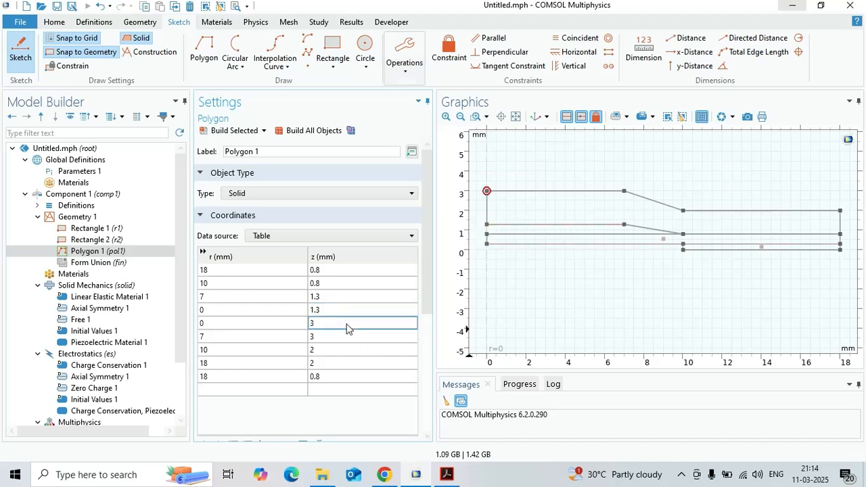
pyautogui.click(347, 324)
pyautogui.write('1.8')
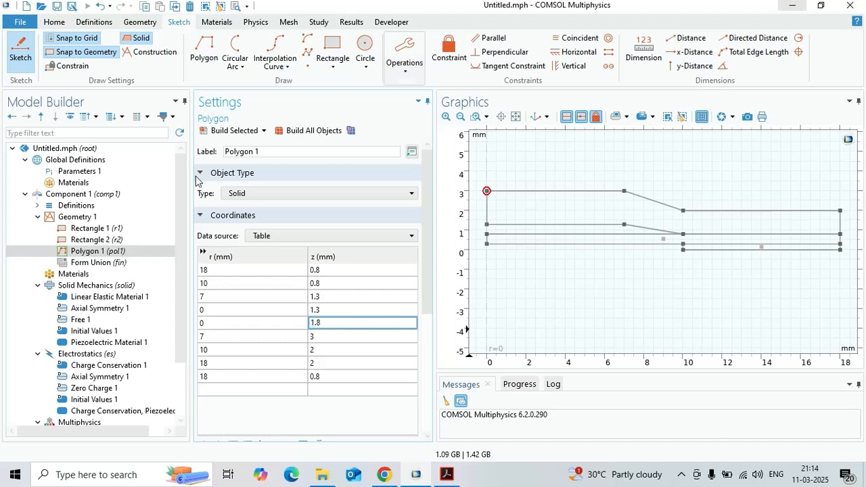
pyautogui.click(220, 130)
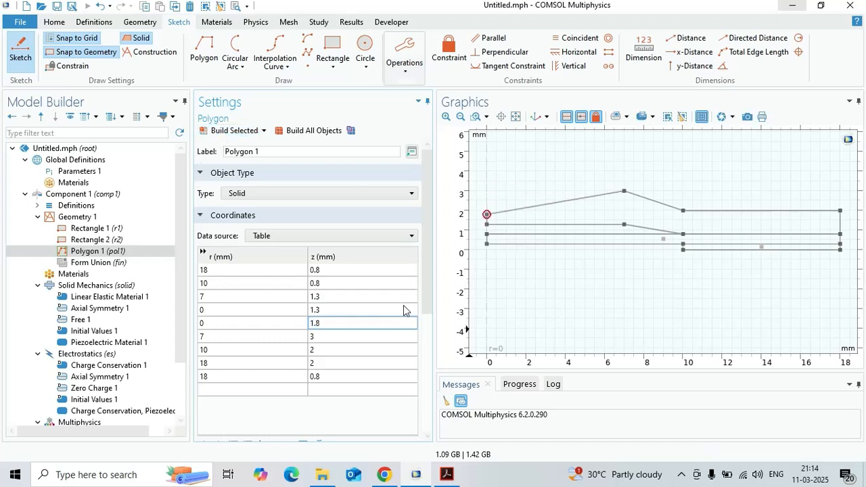
# - Move the polygon's upper vertex at r = 7 mm to r = 8 mm and z = 1.8 mm, and rebuild it
pyautogui.click(332, 337)
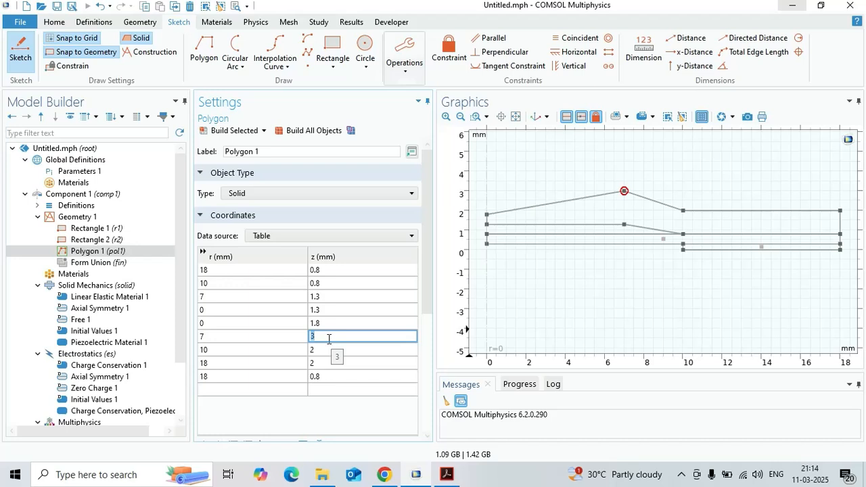
pyautogui.click(231, 337)
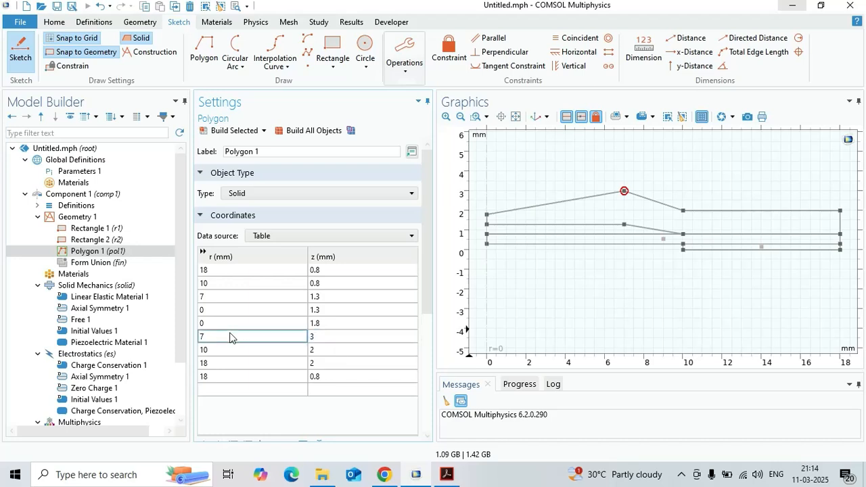
pyautogui.click(270, 338)
pyautogui.click(326, 338)
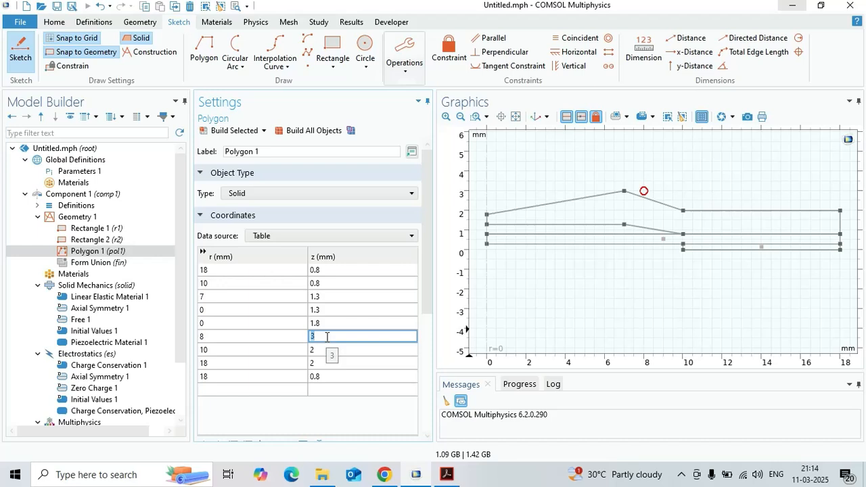
pyautogui.write('1.8')
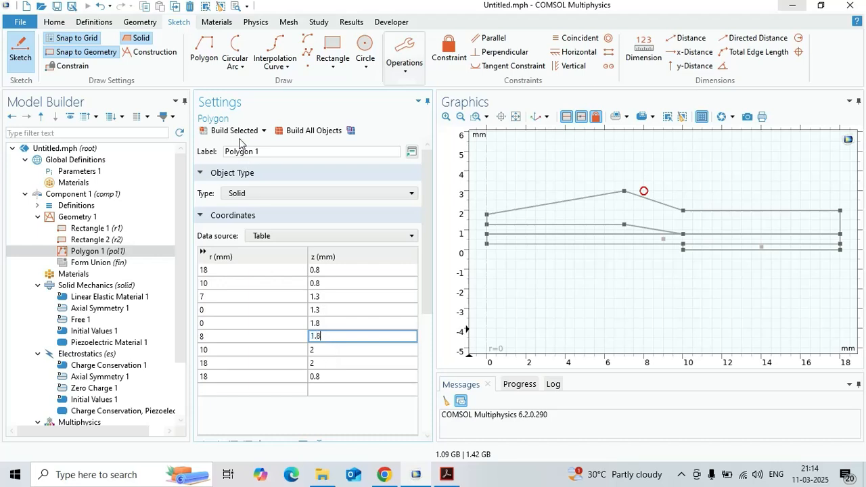
pyautogui.click(238, 131)
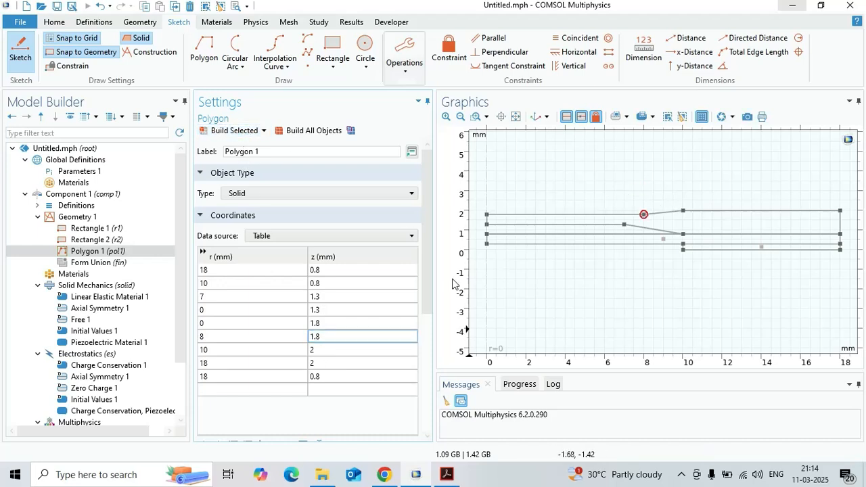
# - Set z of the polygon's upper vertices at r = 10 mm and r = 18 mm to 1.3 mm, rebuilding after each change
pyautogui.click(340, 350)
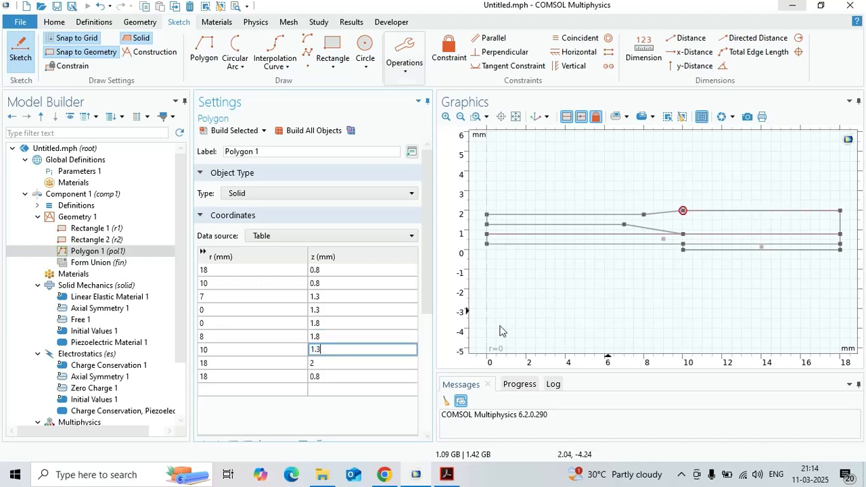
pyautogui.click(240, 130)
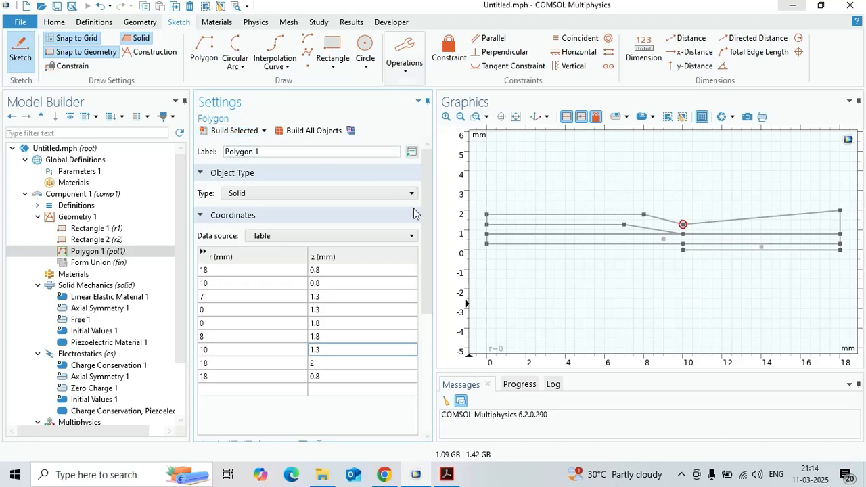
pyautogui.click(346, 367)
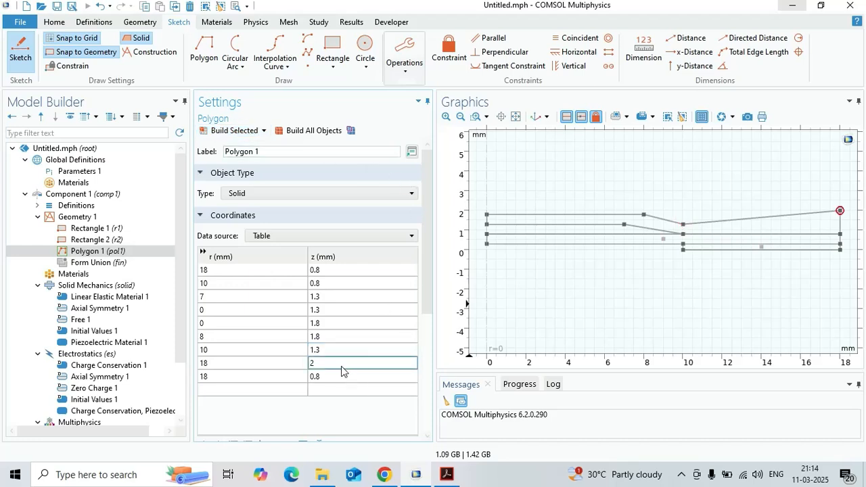
pyautogui.doubleClick(342, 365)
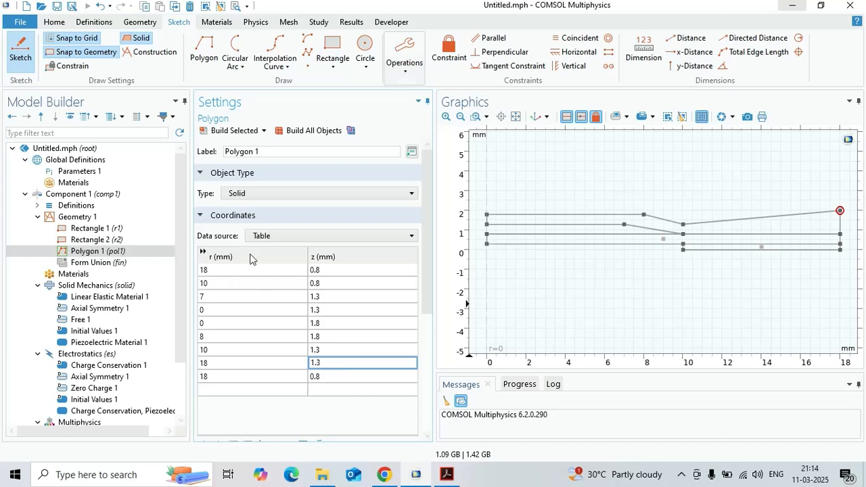
pyautogui.click(226, 130)
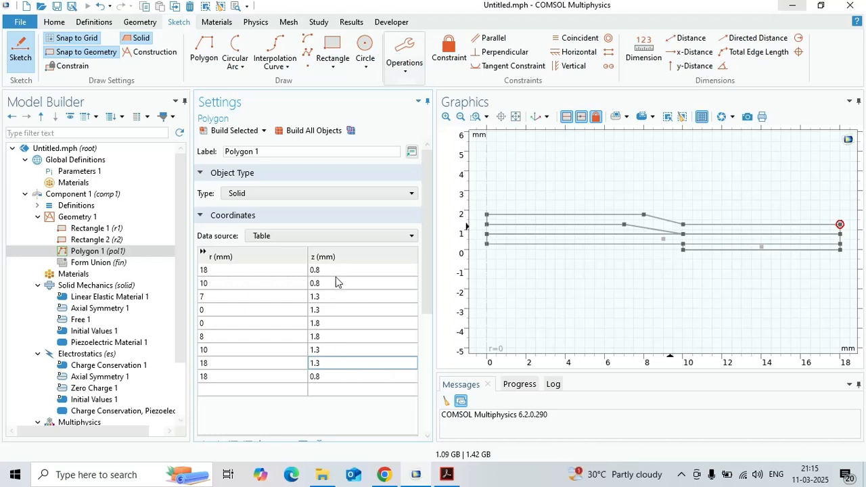
# - Set r of the polygon's lower vertex at r = 7 mm to 8 mm, rebuild it, and check the paper's transducer dimensions
pyautogui.click(215, 301)
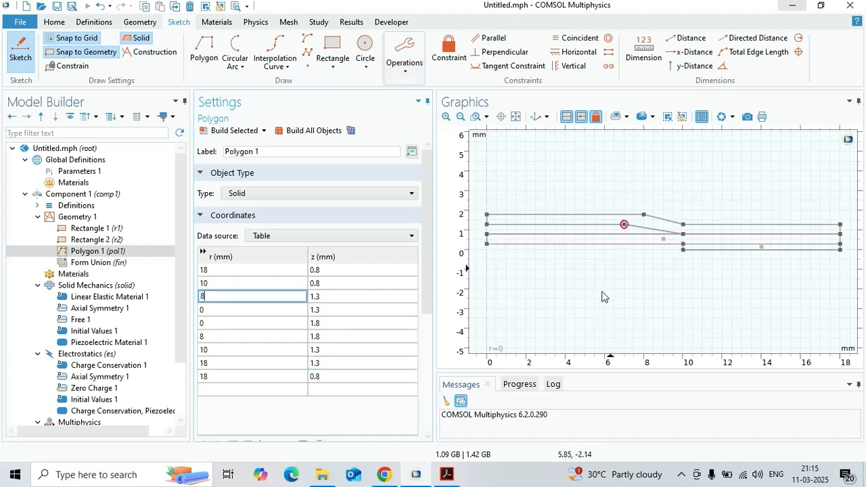
pyautogui.write('8')
pyautogui.click(226, 131)
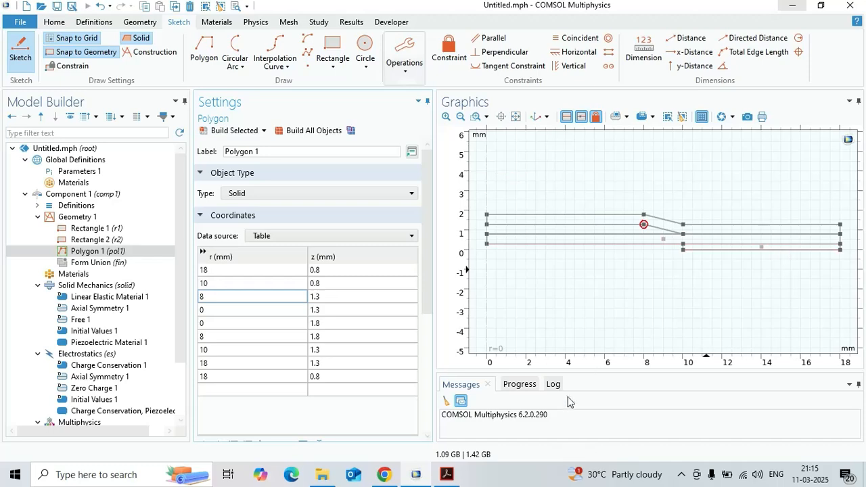
pyautogui.click(445, 478)
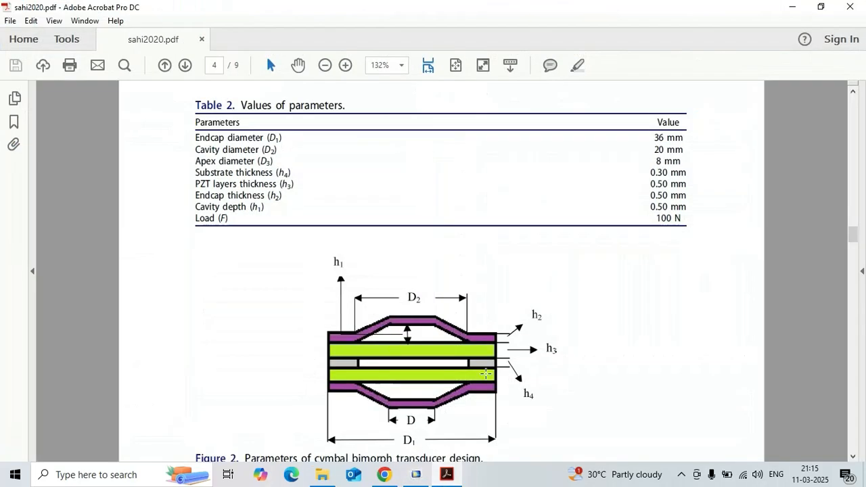
pyautogui.click(794, 8)
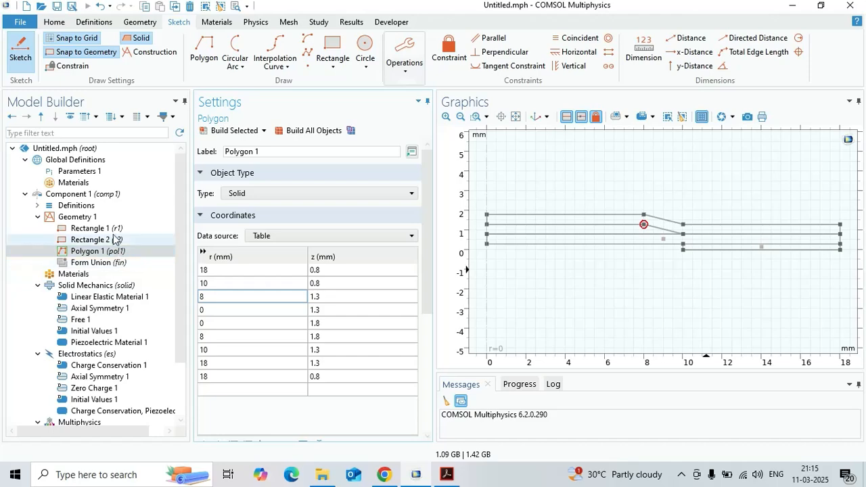
# - Add a Mirror transform to Geometry 1 with the endcap polygon as its input object
pyautogui.click(113, 219)
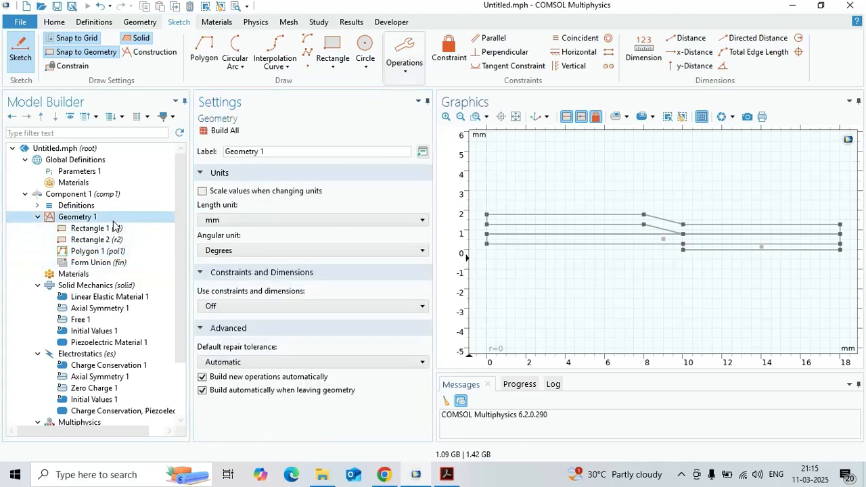
pyautogui.rightClick(113, 221)
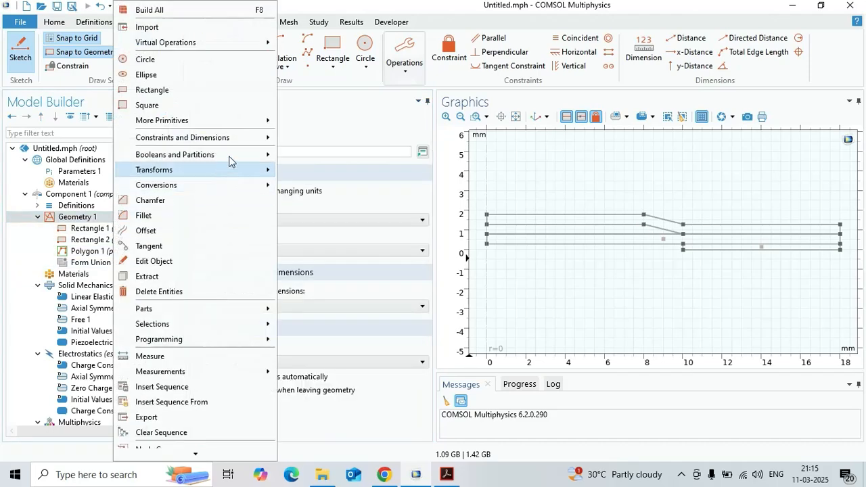
pyautogui.moveTo(245, 170)
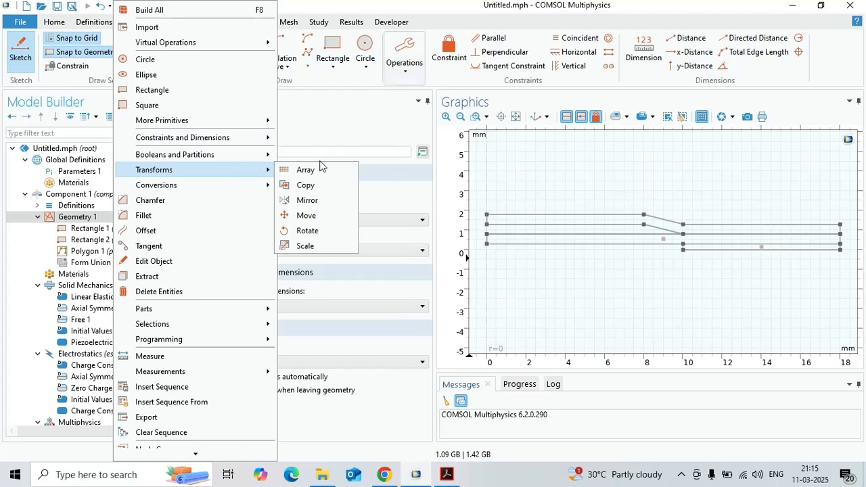
pyautogui.click(323, 201)
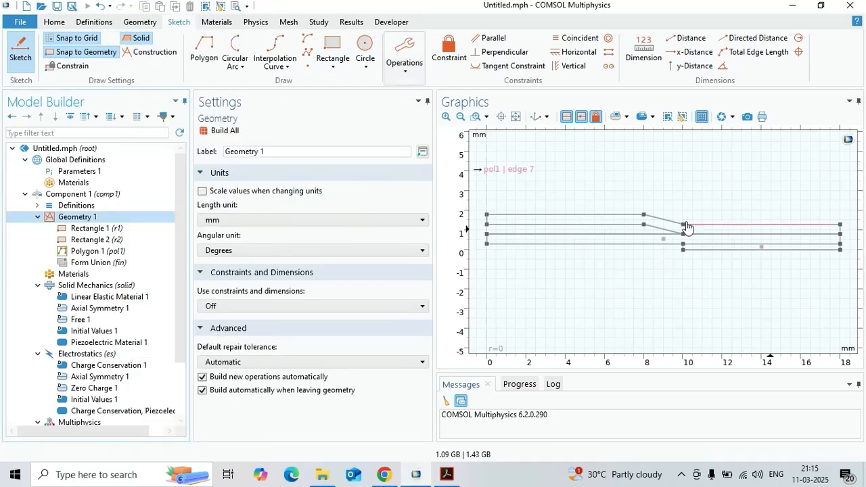
pyautogui.click(518, 223)
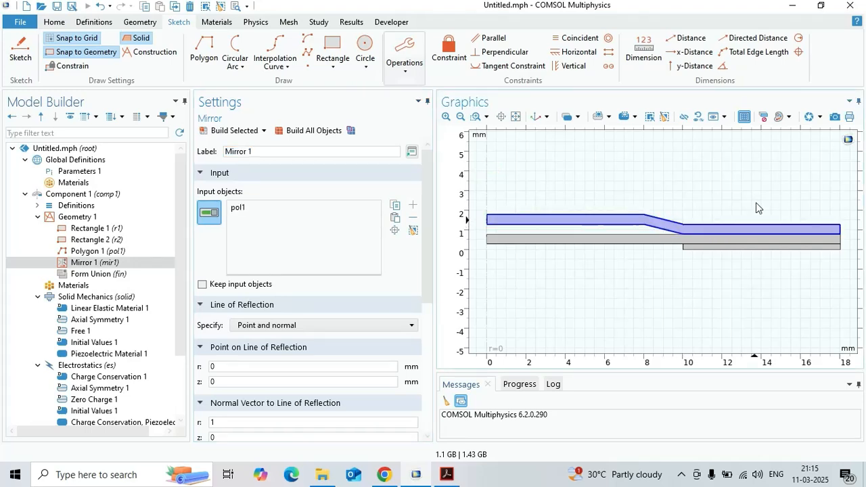
# - Check the paper's layer layout, add Rectangle 2 to the mirror's input objects, and keep the input objects
pyautogui.click(449, 482)
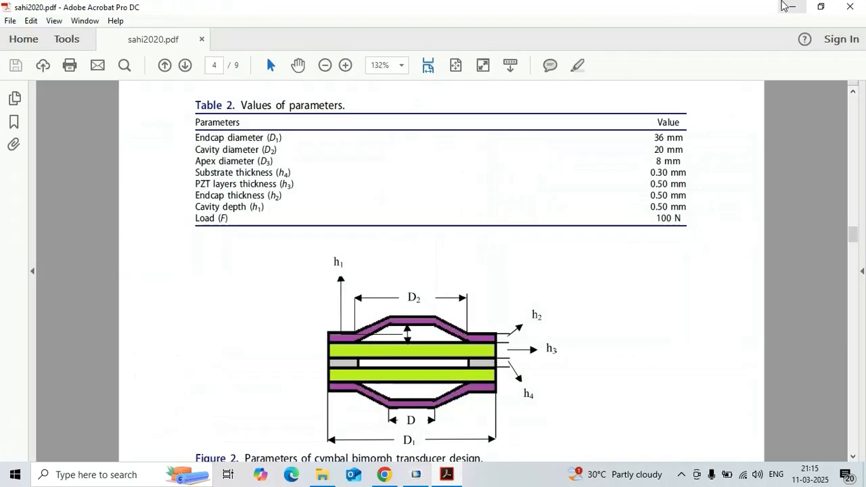
pyautogui.click(792, 6)
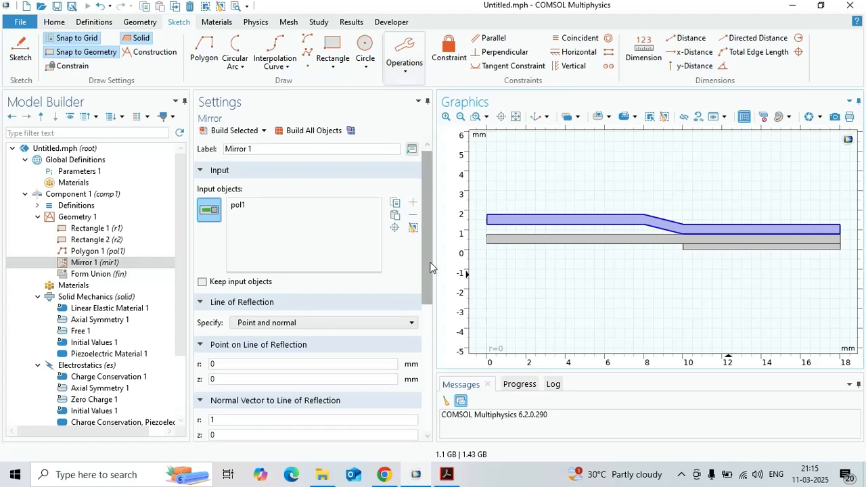
pyautogui.scroll(-1, 430, 266)
pyautogui.click(528, 240)
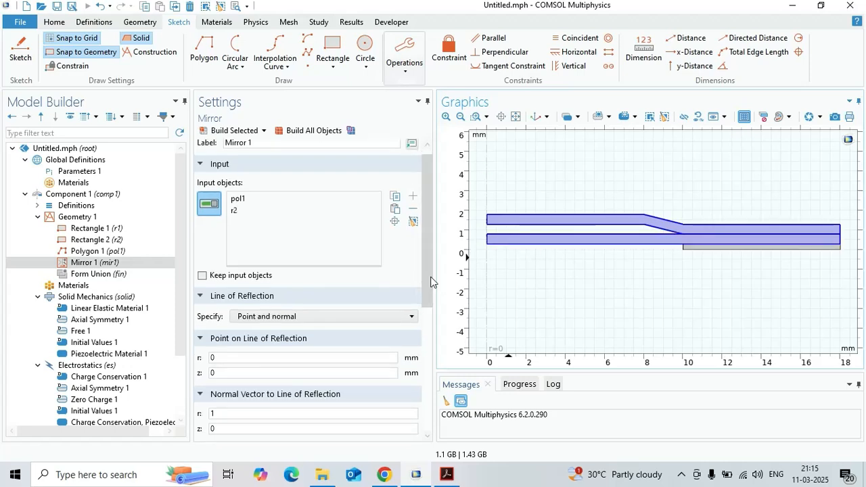
pyautogui.scroll(-1, 426, 273)
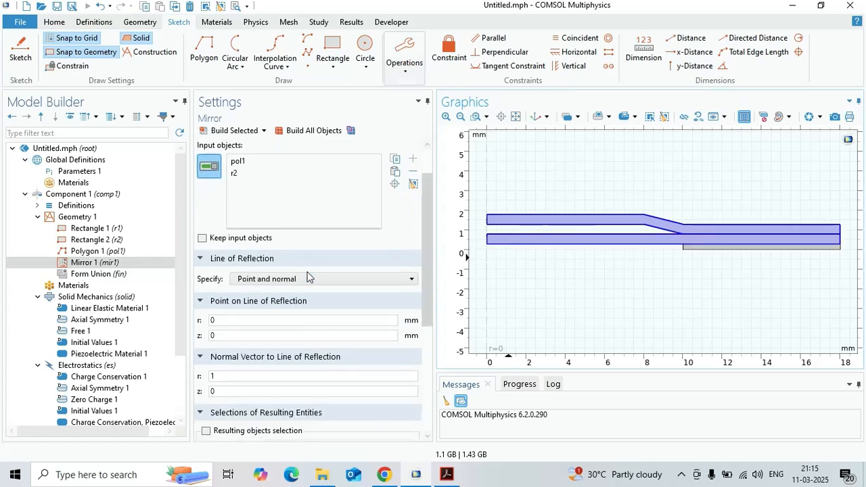
pyautogui.click(203, 238)
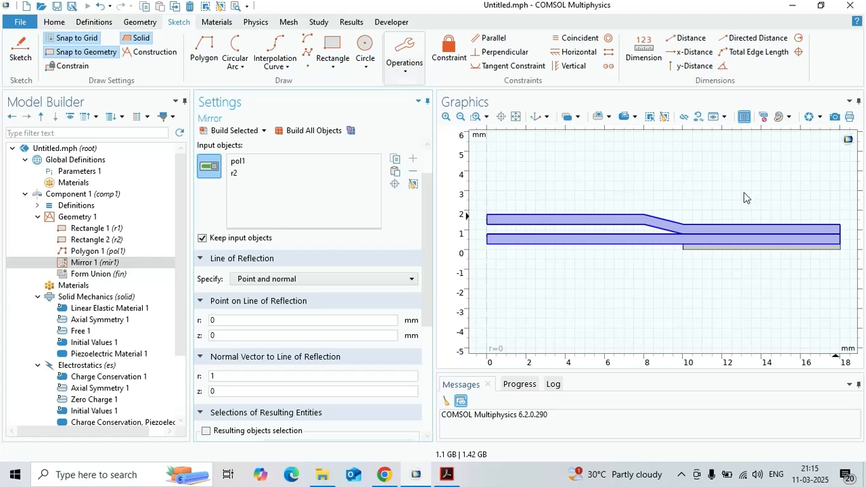
# - Define the mirror's reflection line through r = 0, z = 0.15 mm with normal vector (0, 1), and build it
pyautogui.doubleClick(264, 320)
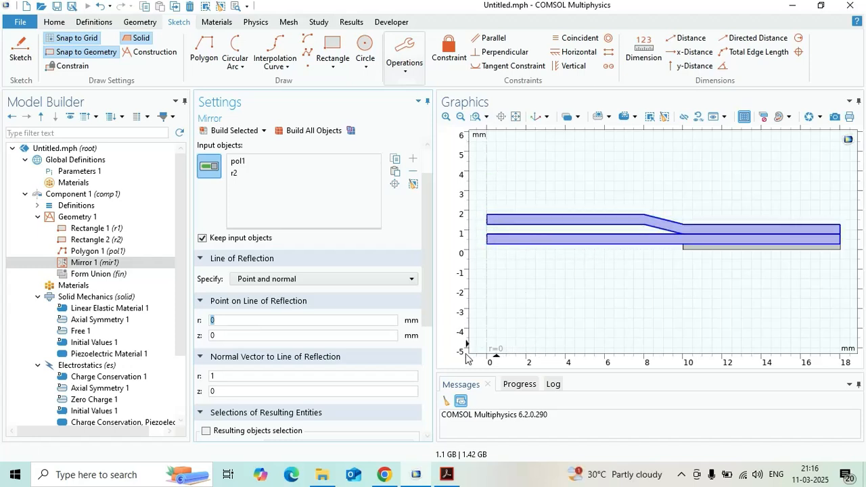
pyautogui.click(299, 333)
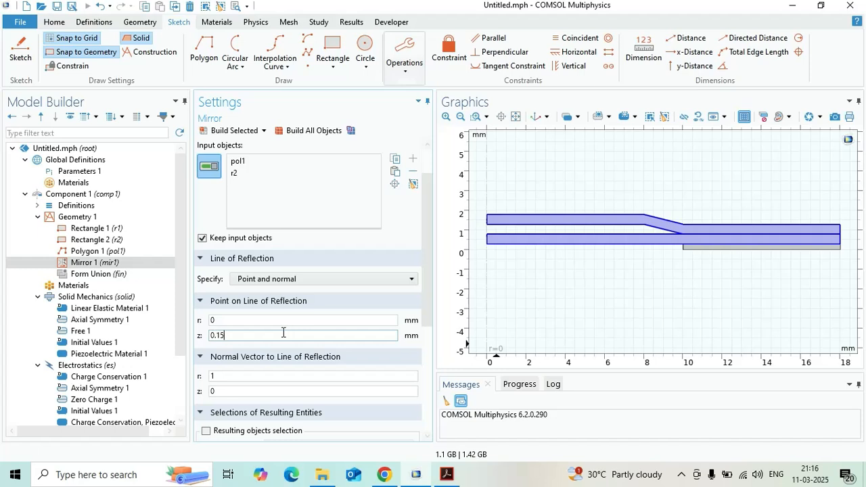
pyautogui.doubleClick(251, 392)
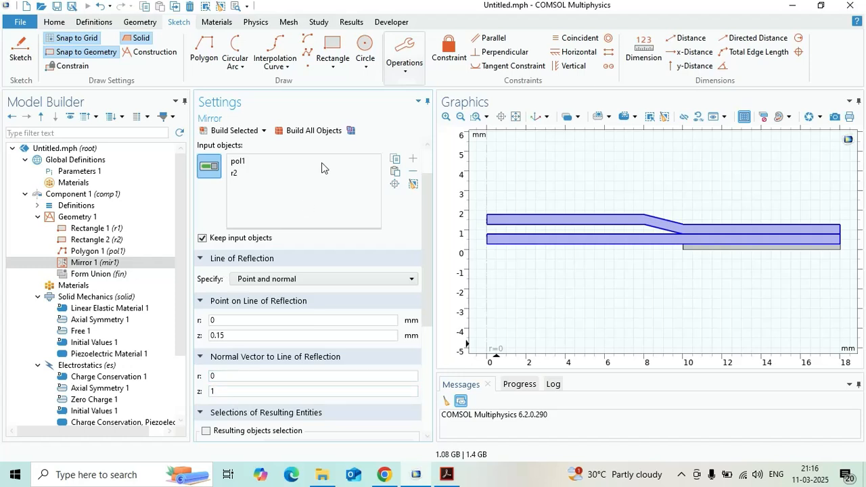
pyautogui.click(252, 128)
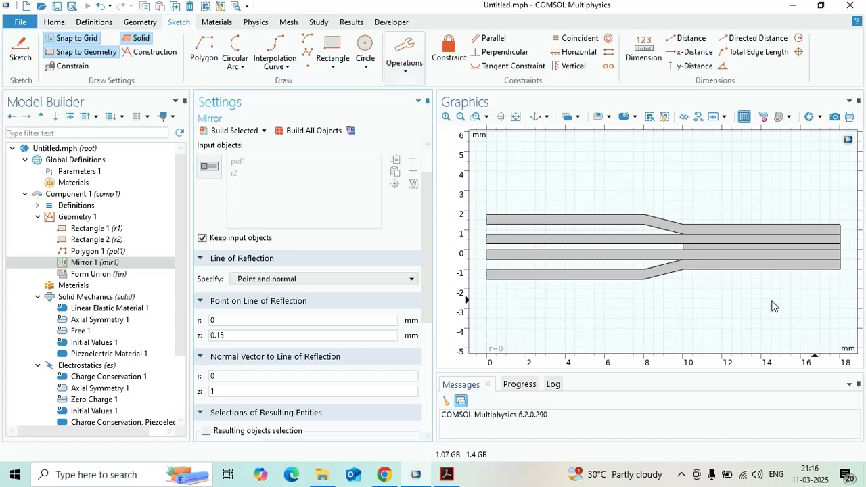
# - Open the material library to add materials to Component 1
pyautogui.click(88, 286)
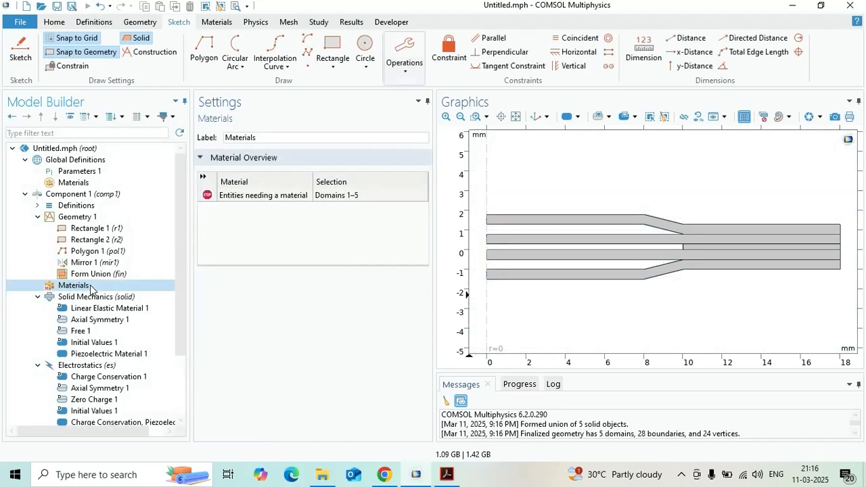
pyautogui.rightClick(90, 287)
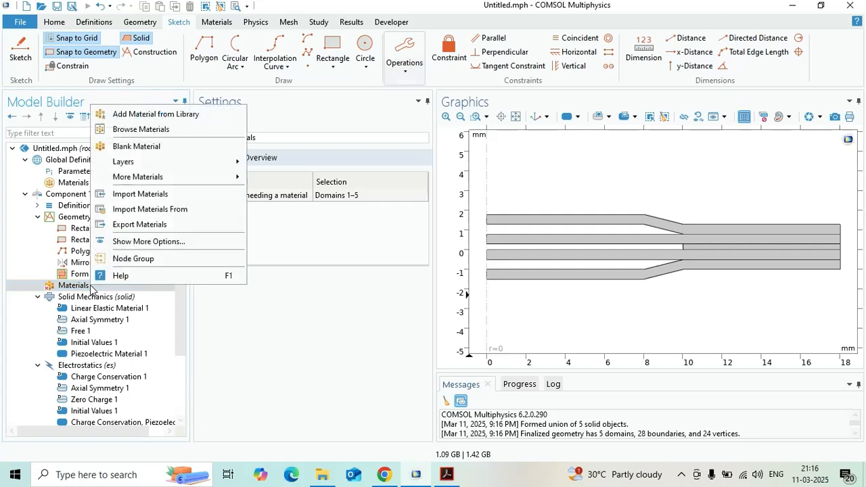
pyautogui.click(181, 115)
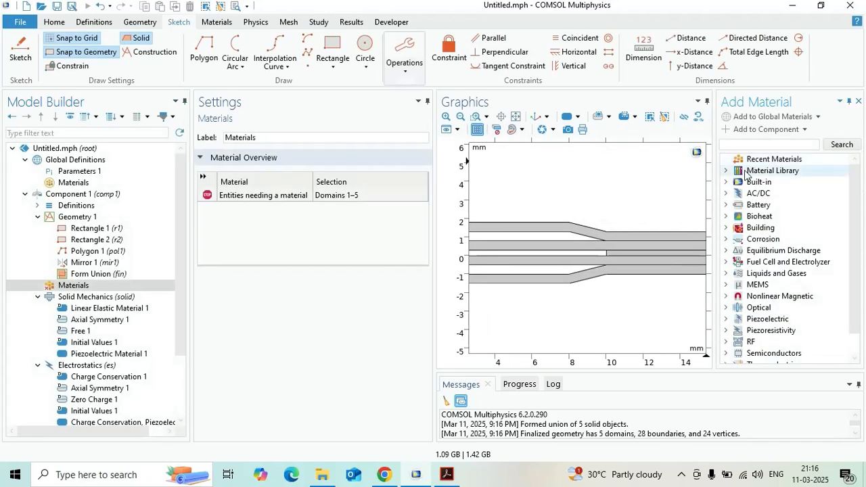
# - Look through the Material Library's aluminum alloys and other material groups for a suitable aluminum
pyautogui.click(727, 170)
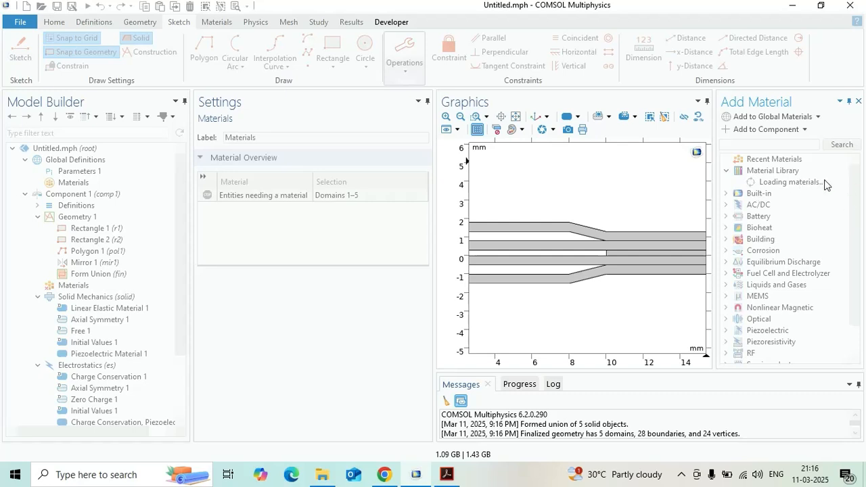
pyautogui.scroll(-1, 849, 186)
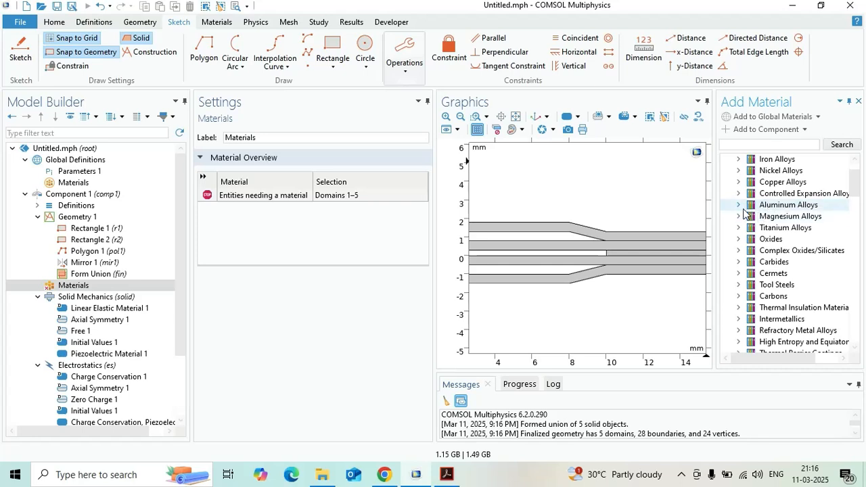
pyautogui.click(740, 206)
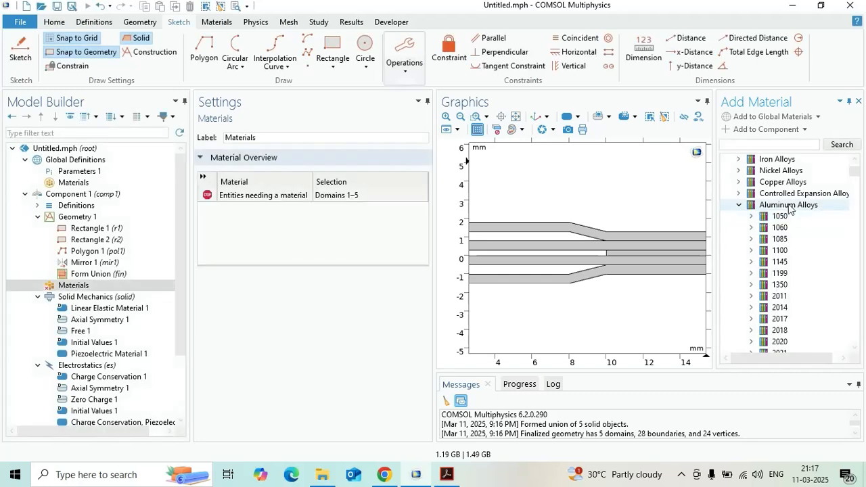
pyautogui.scroll(-10, 796, 215)
pyautogui.scroll(-15, 791, 250)
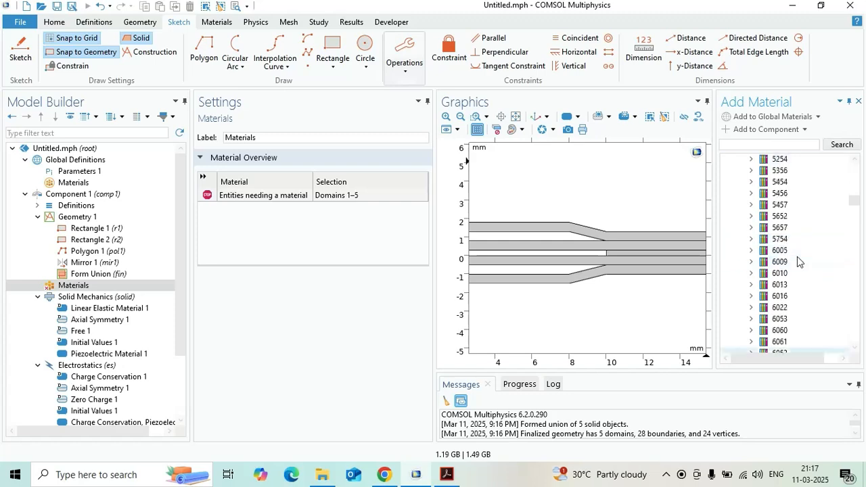
pyautogui.scroll(-20, 794, 260)
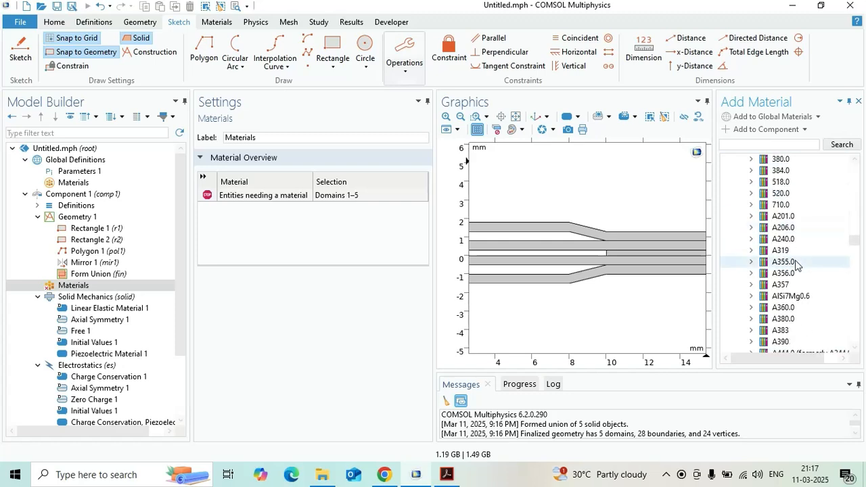
pyautogui.scroll(-15, 796, 262)
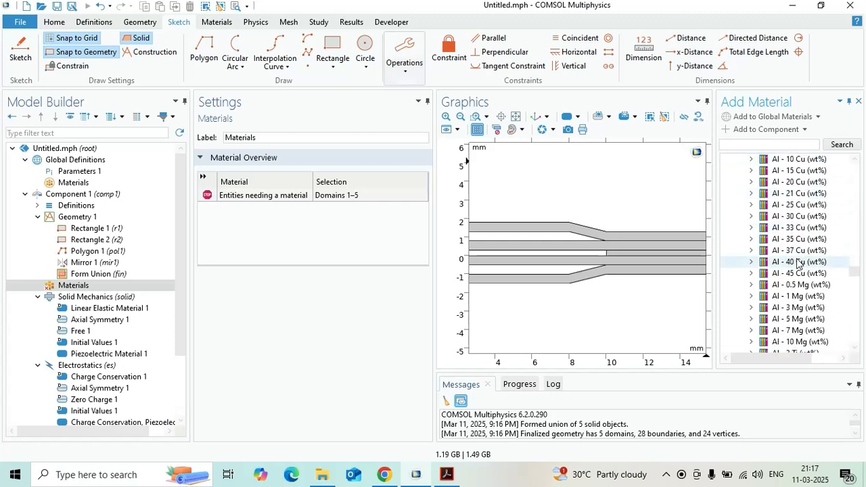
pyautogui.scroll(-12, 797, 260)
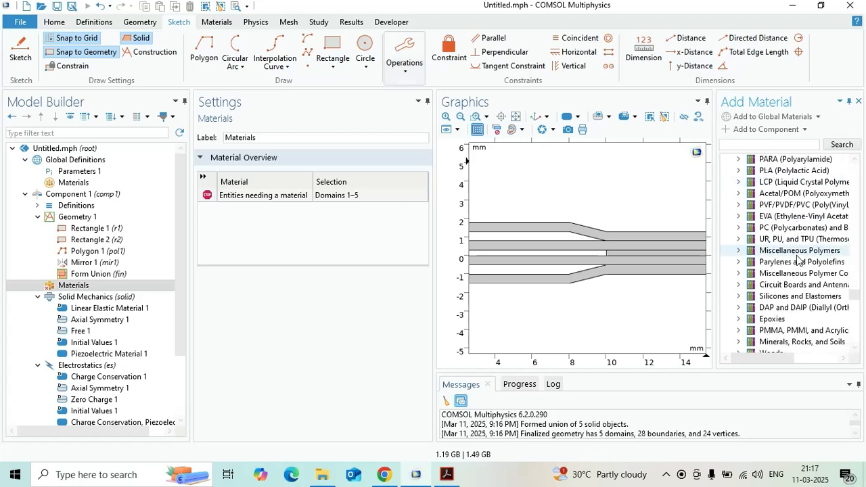
pyautogui.scroll(-12, 797, 260)
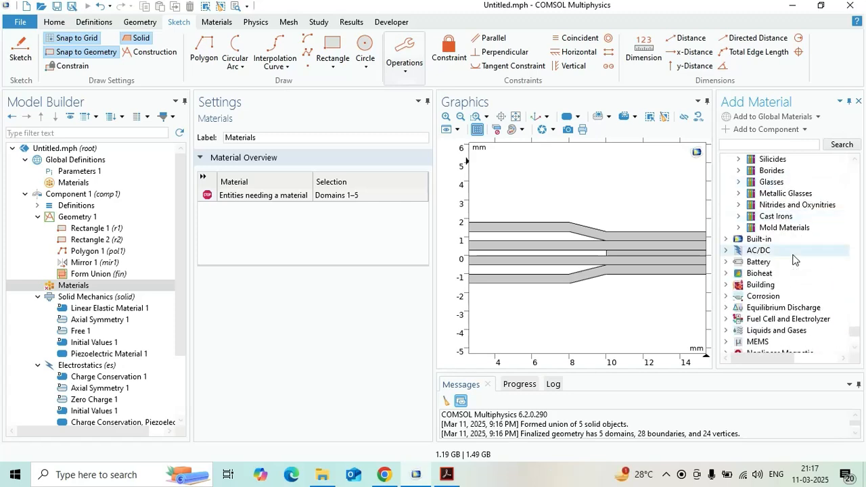
# - Add the built-in Aluminum material to the component
pyautogui.click(727, 239)
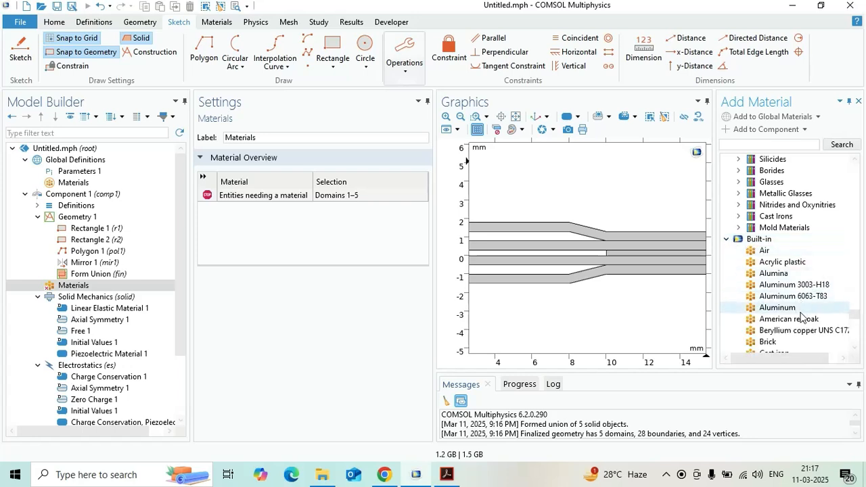
pyautogui.click(799, 308)
pyautogui.click(766, 129)
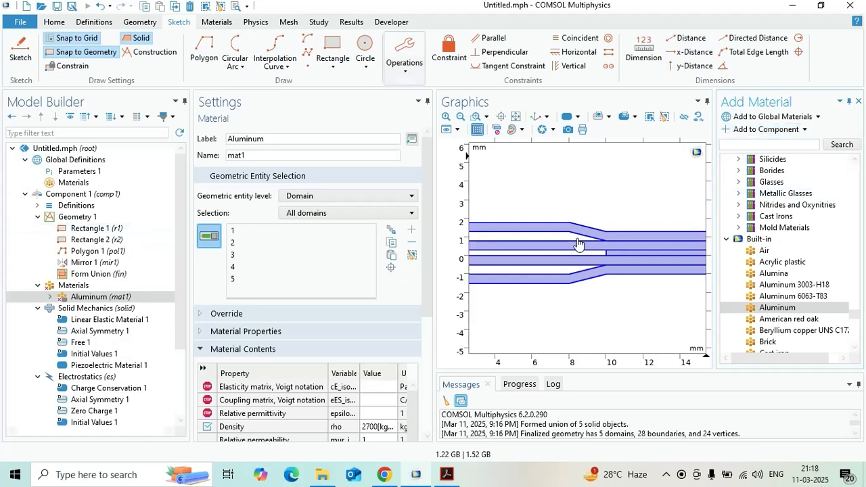
# - Remove the two long flat disc layers, domains 2 and 3, from the Aluminum material's selection
pyautogui.click(615, 258)
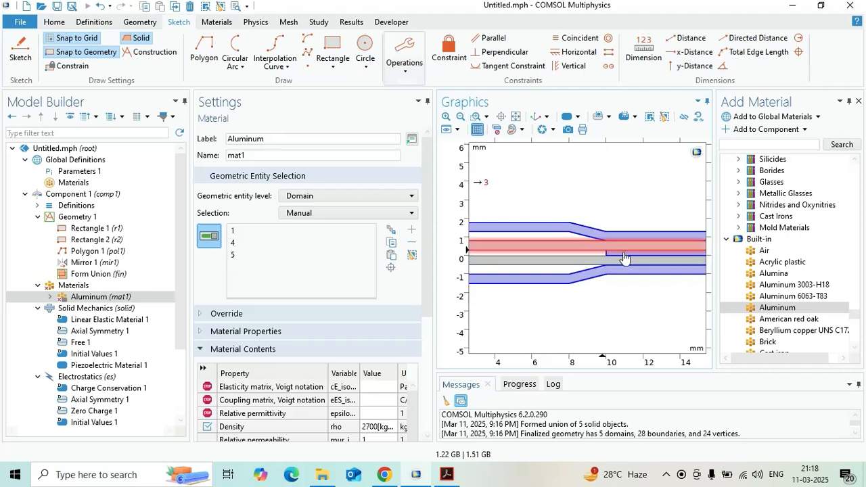
pyautogui.click(501, 117)
pyautogui.moveTo(626, 234); pyautogui.dragTo(652, 267)
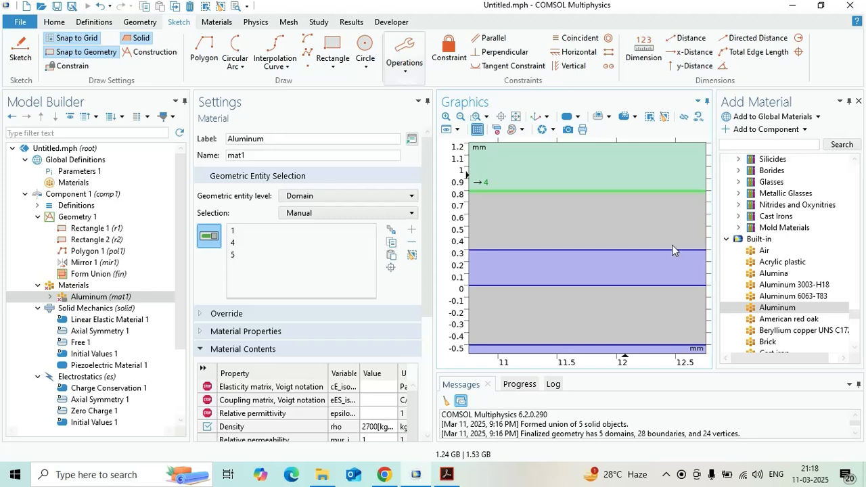
pyautogui.click(621, 265)
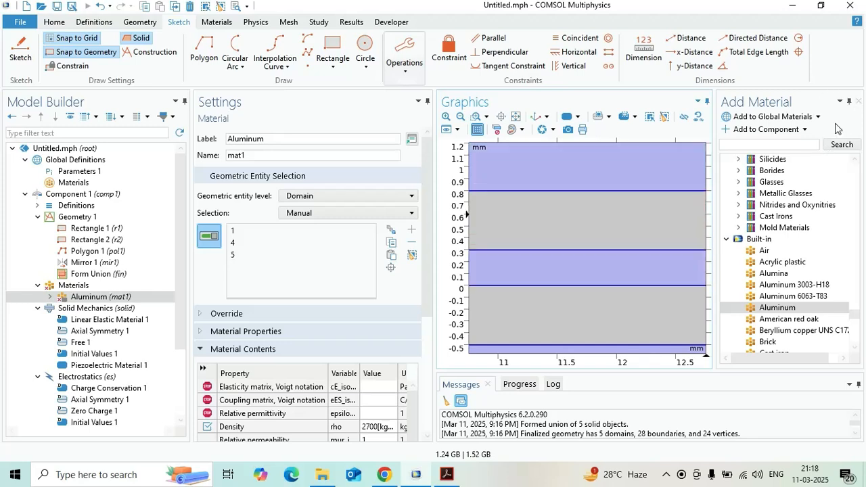
pyautogui.click(613, 283)
# - Take the thin middle spacer, domain 5, out of the Aluminum selection, keeping only the two endcaps, domains 1 and 4
pyautogui.click(255, 243)
pyautogui.click(291, 255)
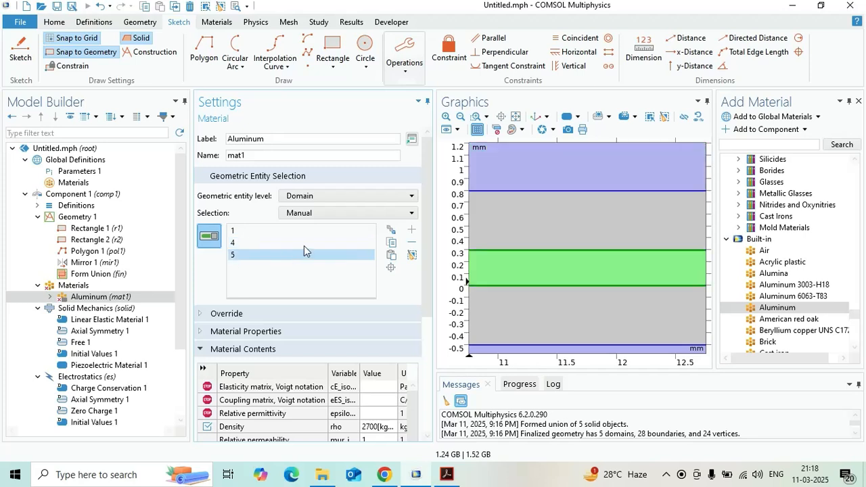
pyautogui.click(315, 240)
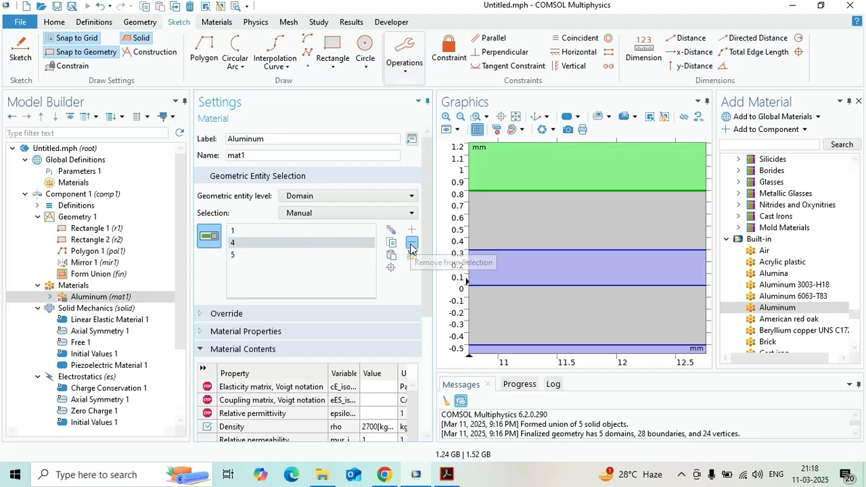
pyautogui.press('Delete')
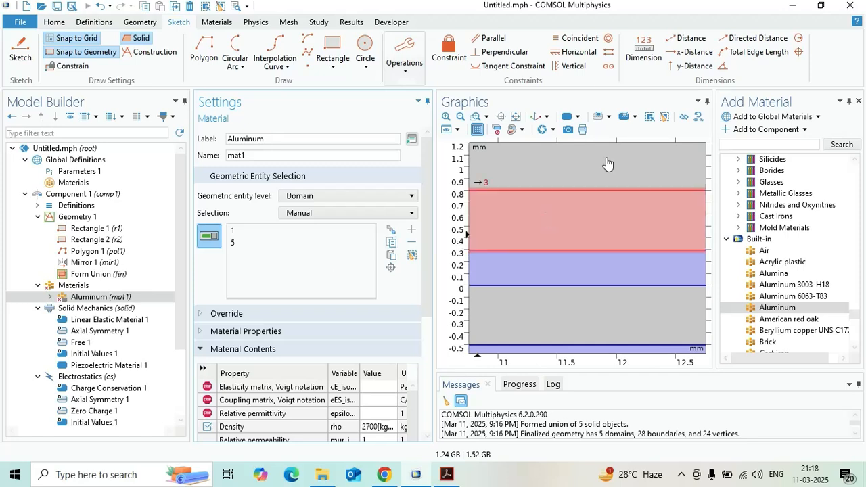
pyautogui.click(515, 117)
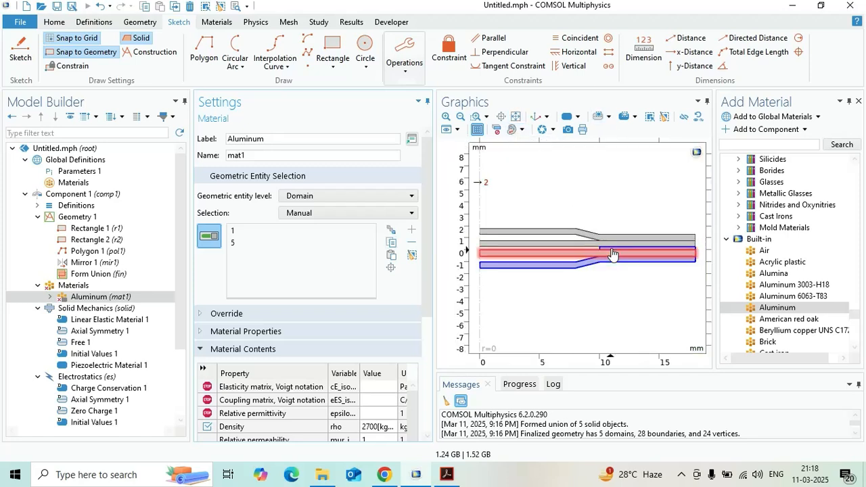
pyautogui.click(343, 242)
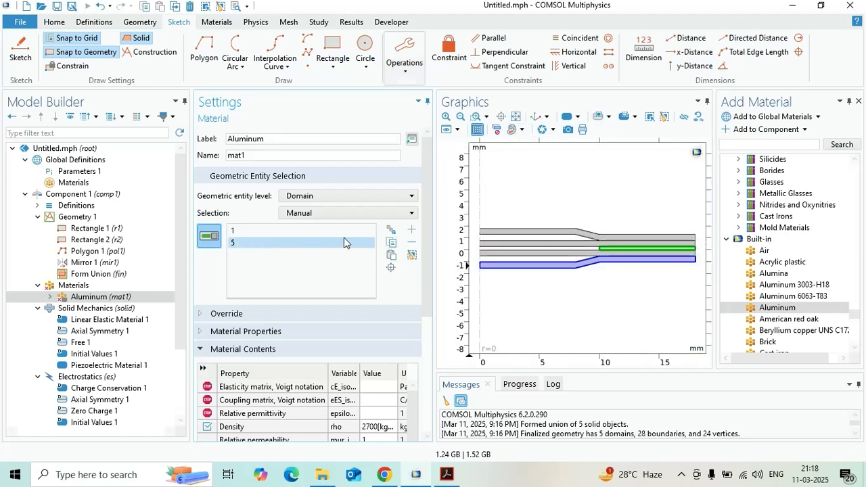
pyautogui.click(411, 242)
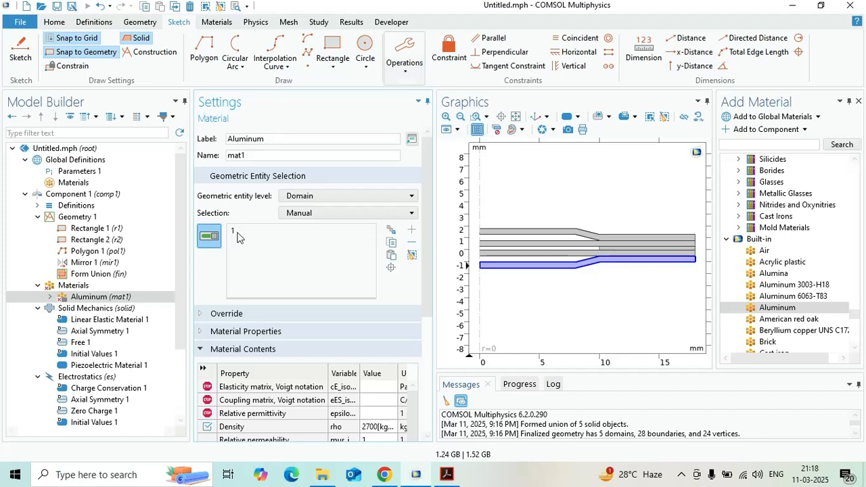
pyautogui.click(518, 233)
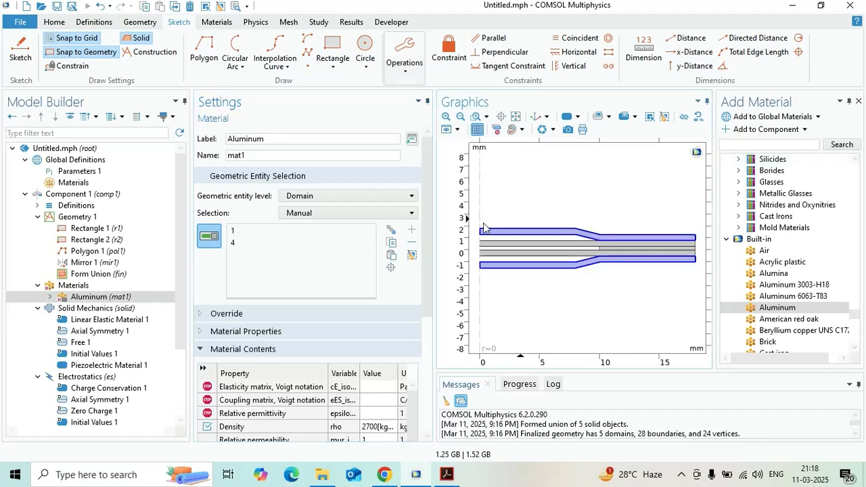
# - Add Lead Zirconate Titanate (PZT-5H) from the Piezoelectric materials to the component
pyautogui.click(73, 287)
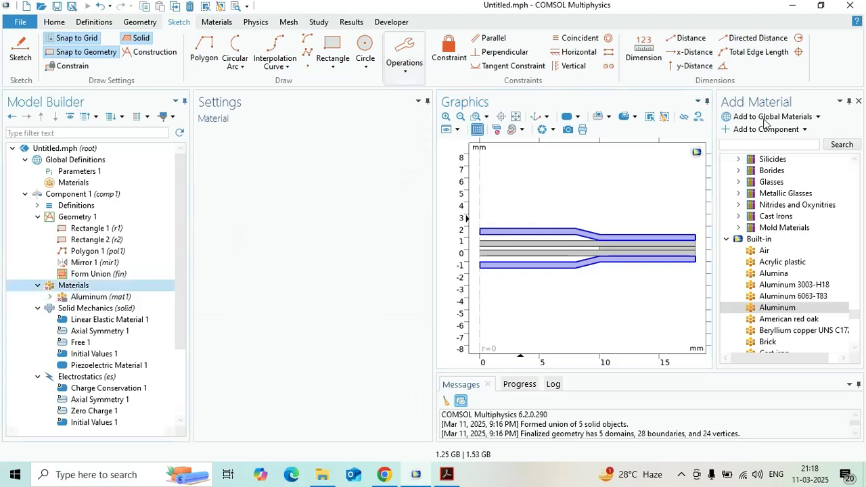
pyautogui.click(726, 240)
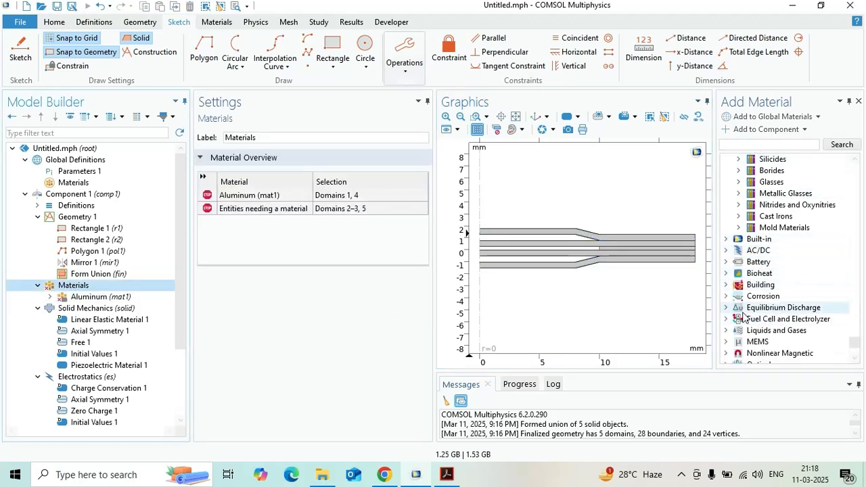
pyautogui.scroll(-3, 743, 317)
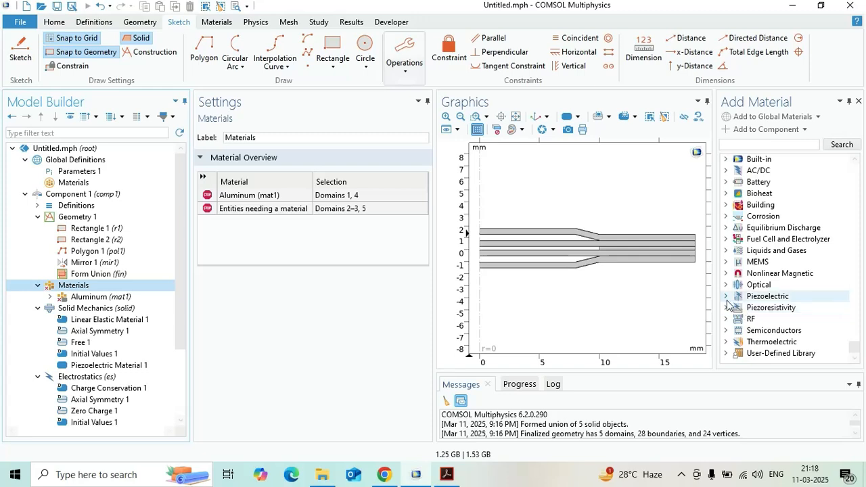
pyautogui.click(725, 298)
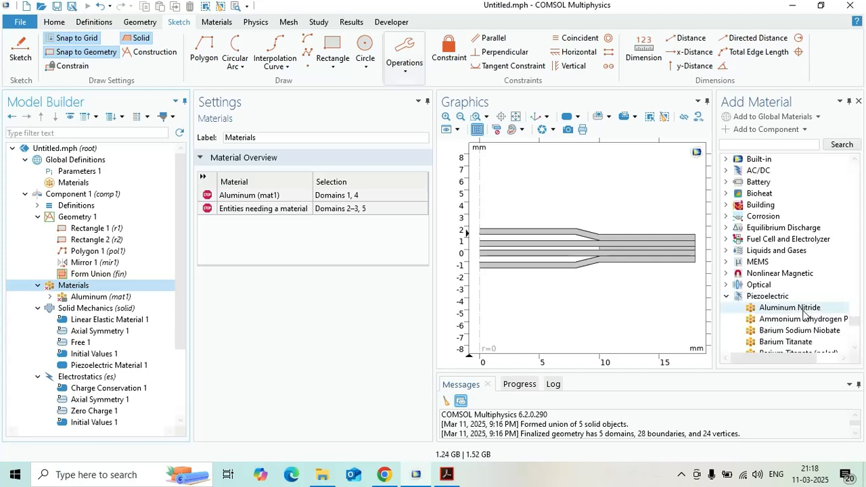
pyautogui.scroll(-2, 798, 339)
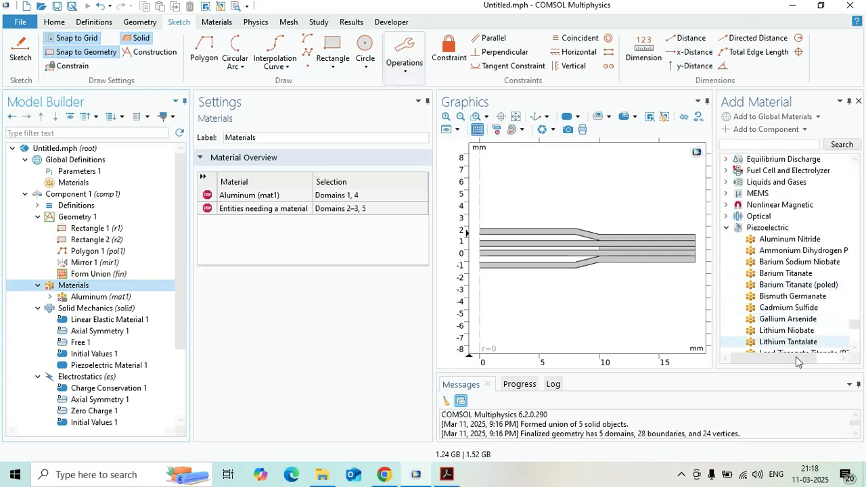
pyautogui.click(836, 358)
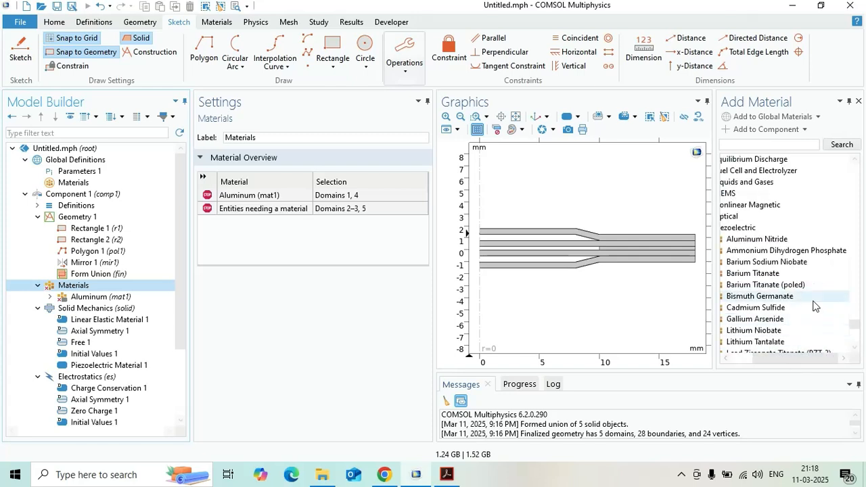
pyautogui.scroll(-3, 811, 303)
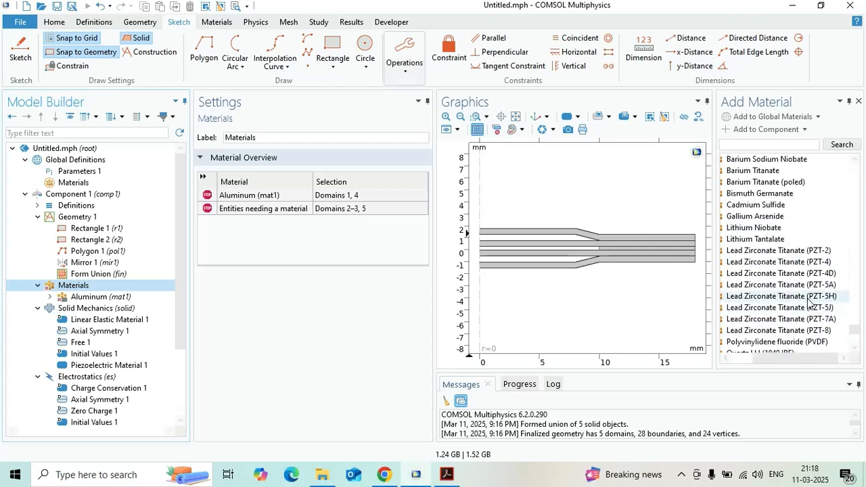
pyautogui.click(809, 302)
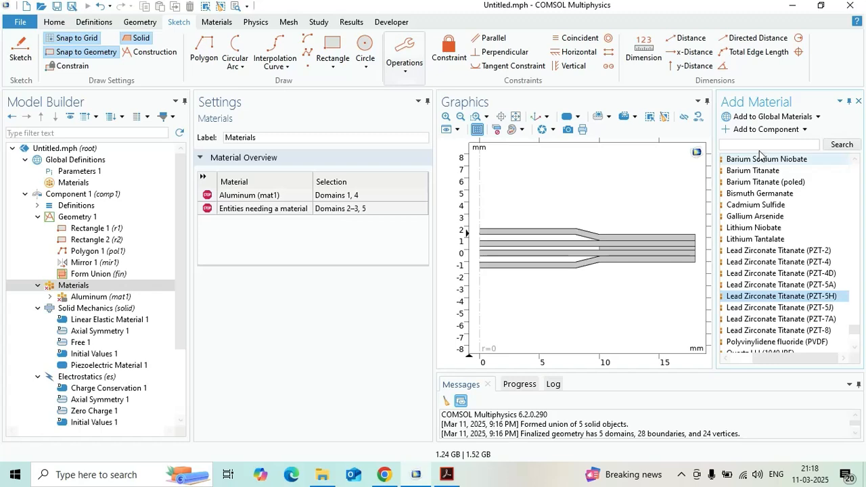
pyautogui.click(759, 131)
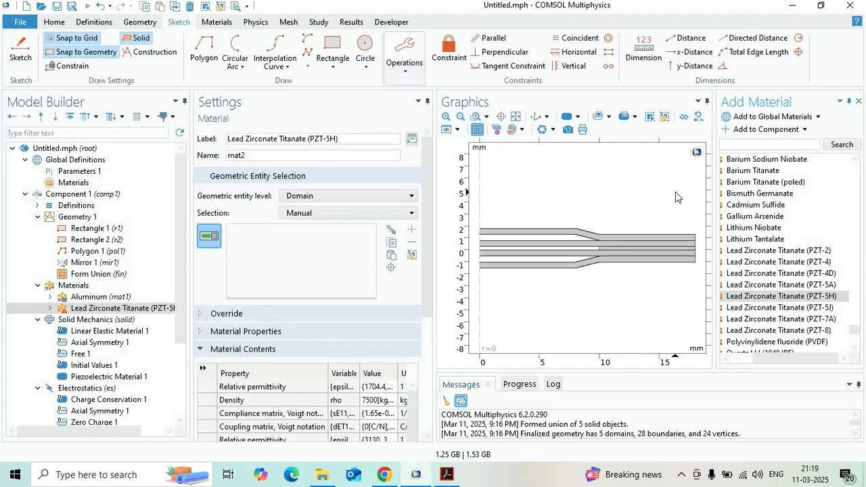
# - Assign PZT-5H to the two long flat disc layers, domains 2 and 3, and close the material library
pyautogui.click(550, 257)
pyautogui.click(550, 255)
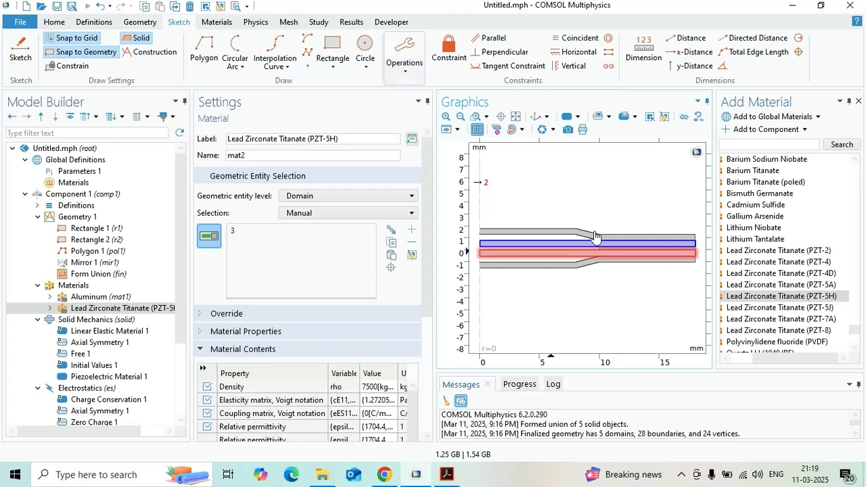
pyautogui.click(858, 101)
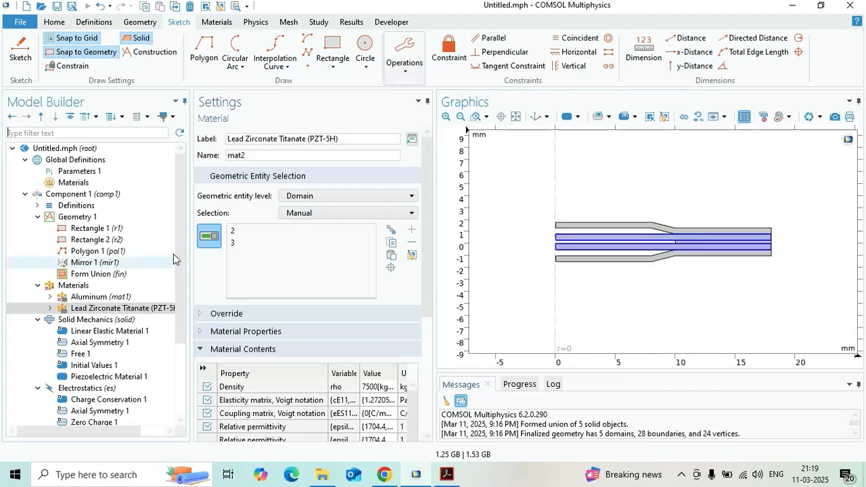
pyautogui.click(99, 288)
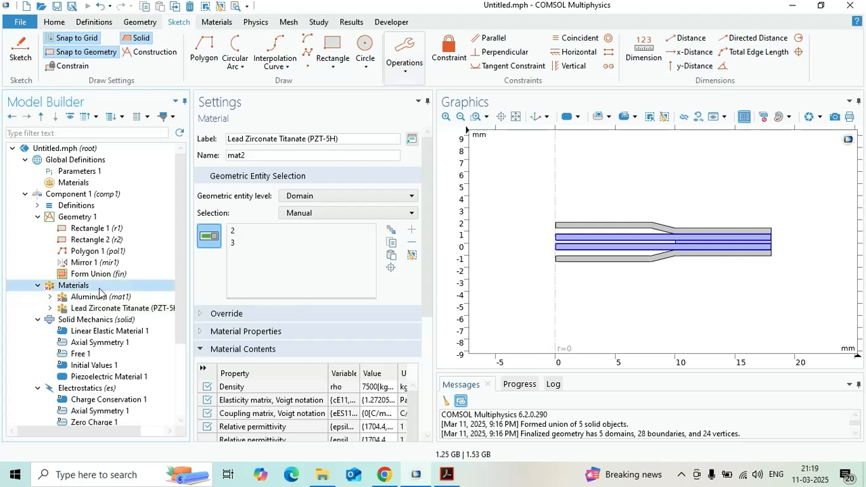
# - Add a blank material to the component and assign it to the thin middle spacer, domain 5
pyautogui.rightClick(99, 289)
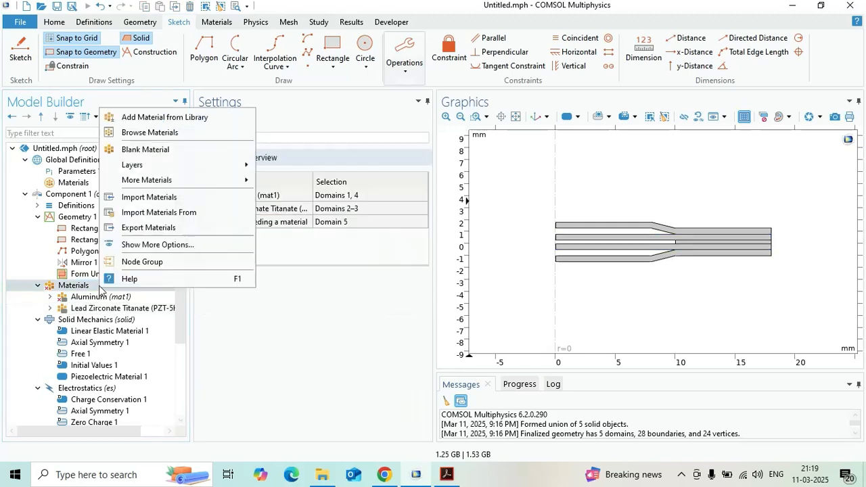
pyautogui.click(179, 151)
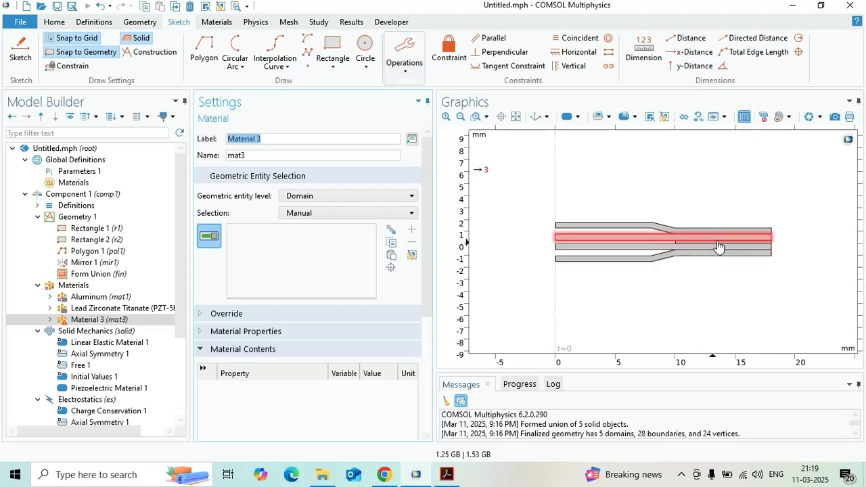
pyautogui.click(477, 116)
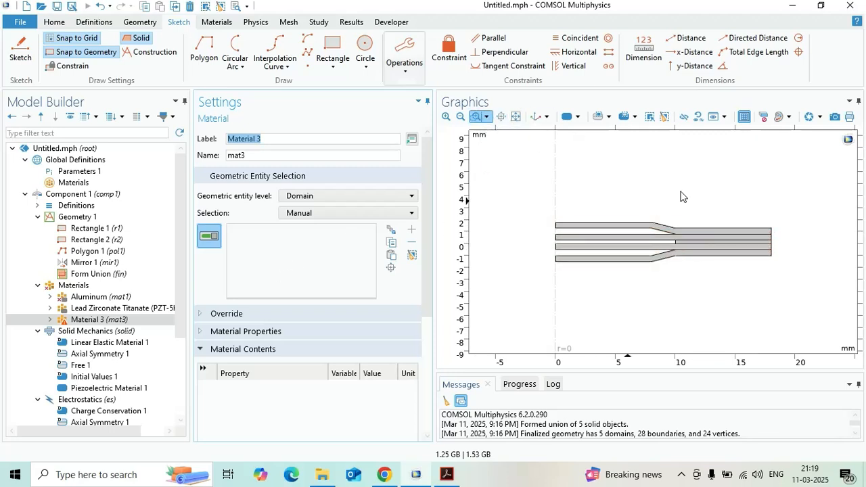
pyautogui.moveTo(670, 214); pyautogui.dragTo(727, 279)
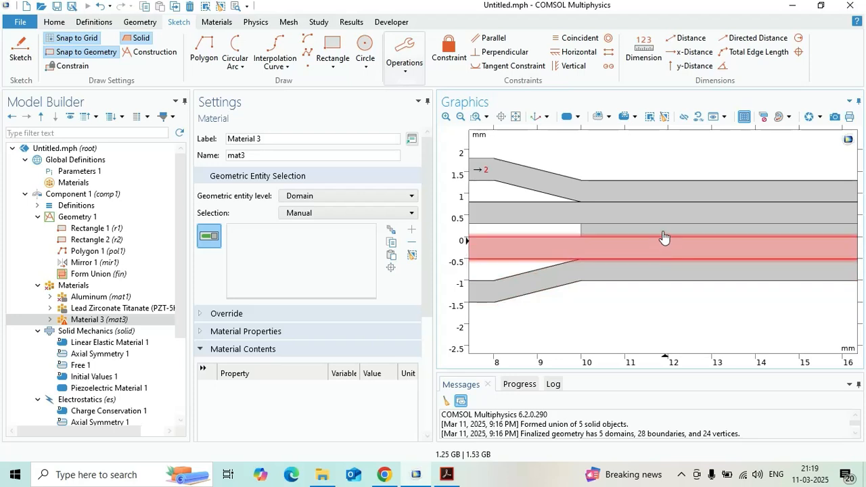
pyautogui.click(662, 234)
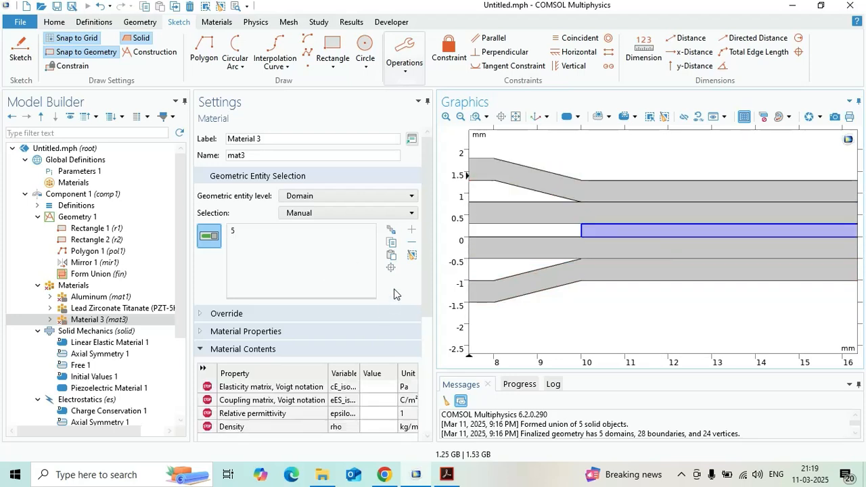
pyautogui.click(515, 117)
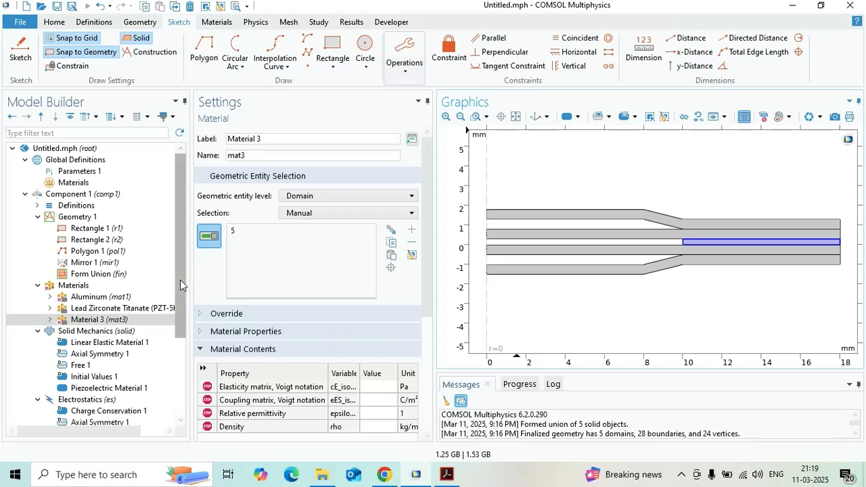
# - Restrict the Solid Mechanics Piezoelectric Material to domains 2 and 3 by removing endcap domains 1 and 4 and spacer domain 5
pyautogui.moveTo(180, 279); pyautogui.dragTo(179, 306)
pyautogui.click(95, 297)
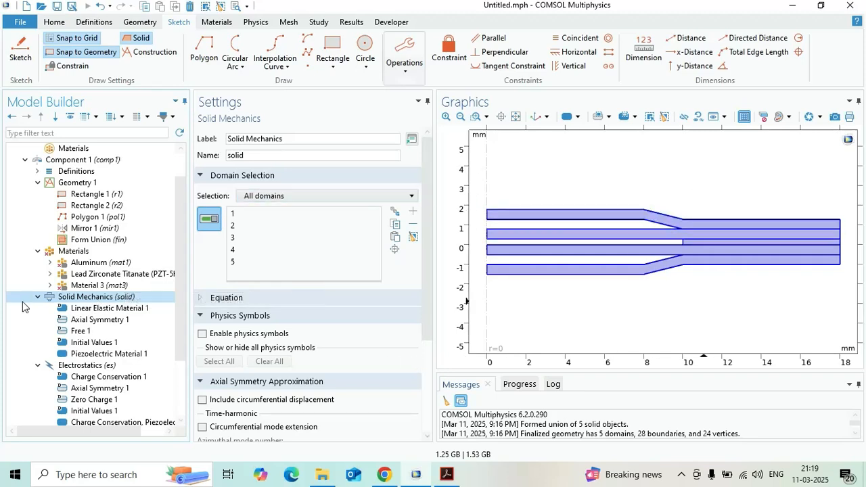
pyautogui.click(91, 353)
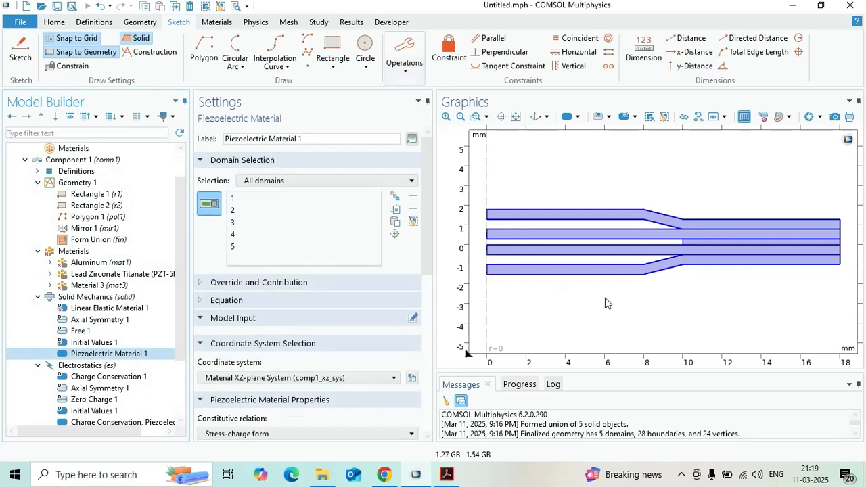
pyautogui.click(626, 215)
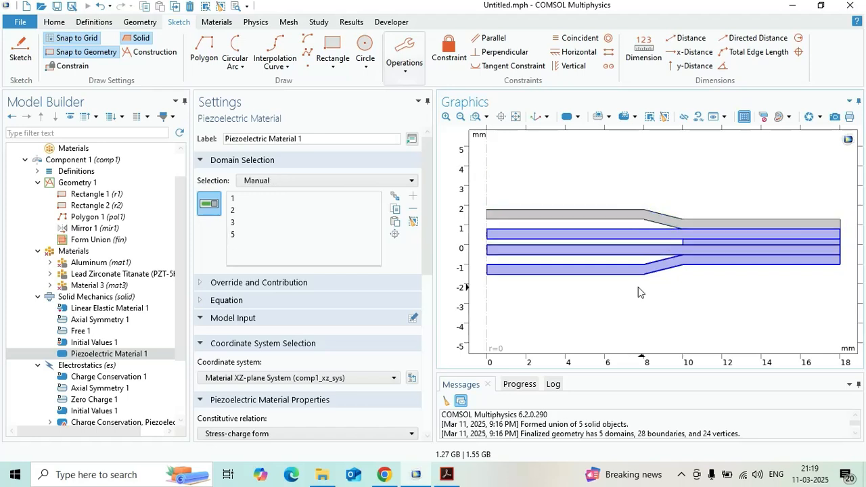
pyautogui.click(624, 271)
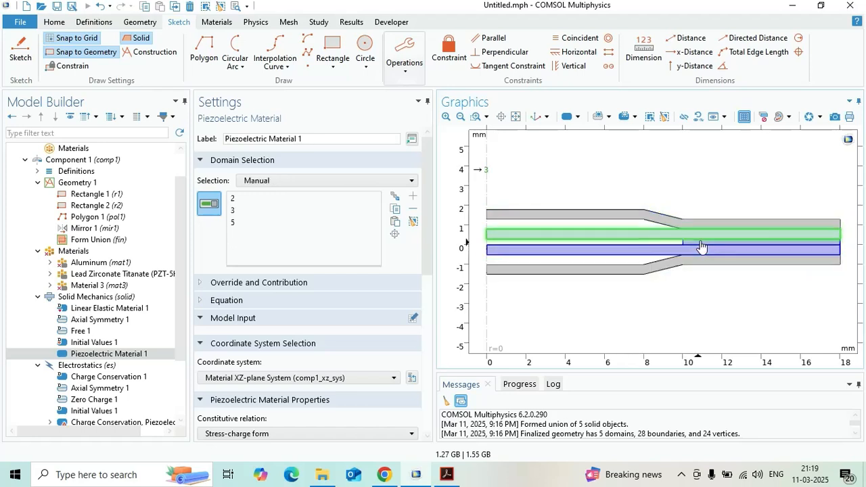
pyautogui.click(475, 116)
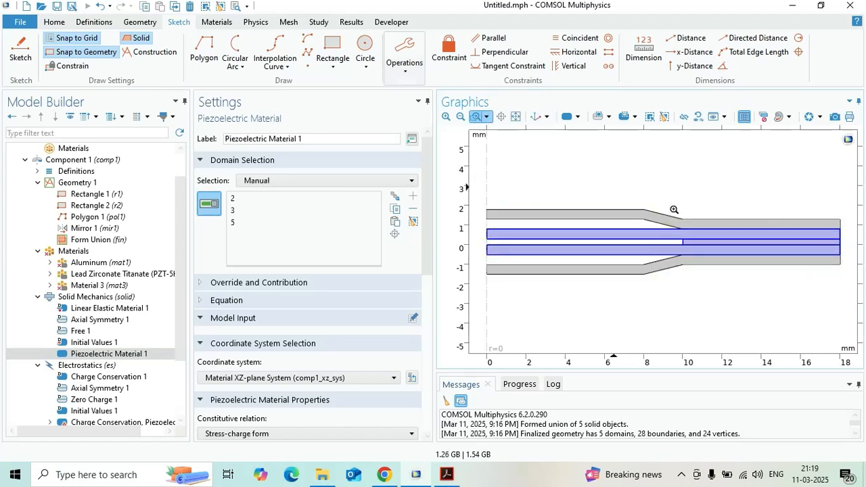
pyautogui.moveTo(674, 209); pyautogui.dragTo(768, 292)
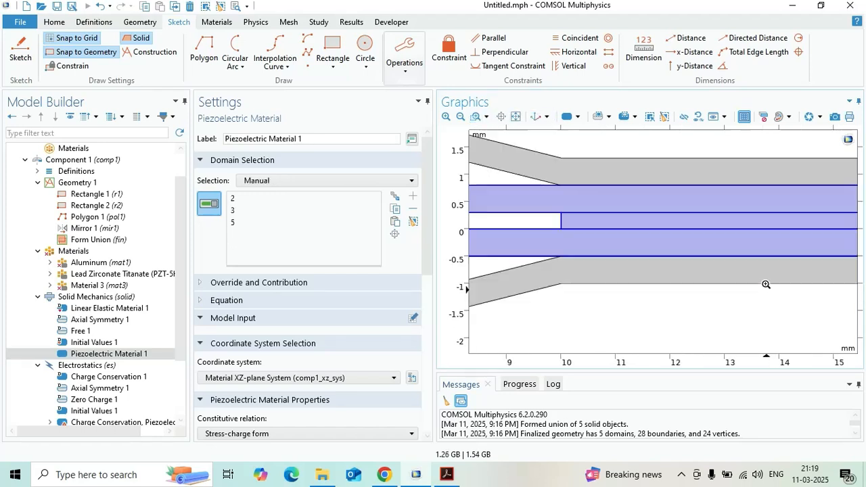
pyautogui.click(696, 228)
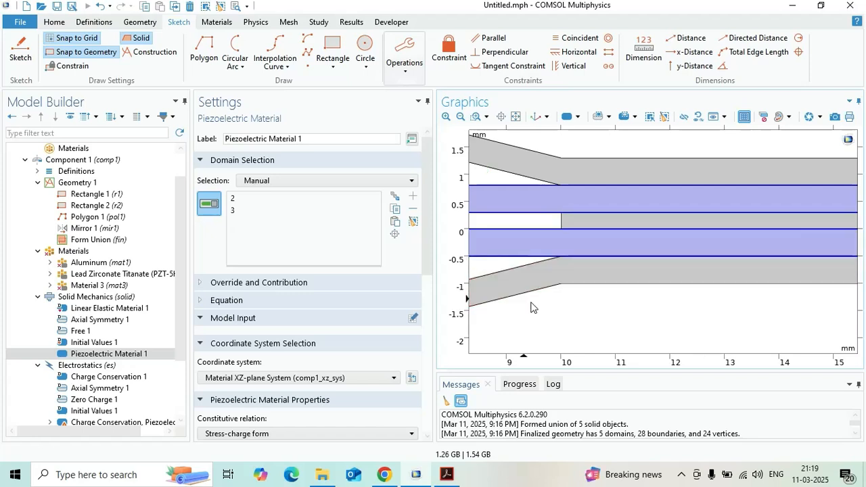
pyautogui.click(517, 117)
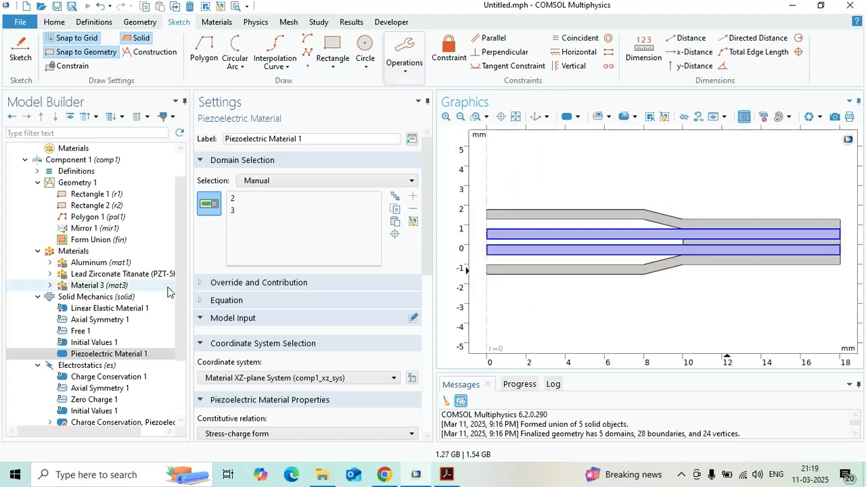
# - Add a Fixed Constraint to Solid Mechanics on the lower endcap's outer underside, boundaries 2, 13 and 17
pyautogui.scroll(-3, 176, 301)
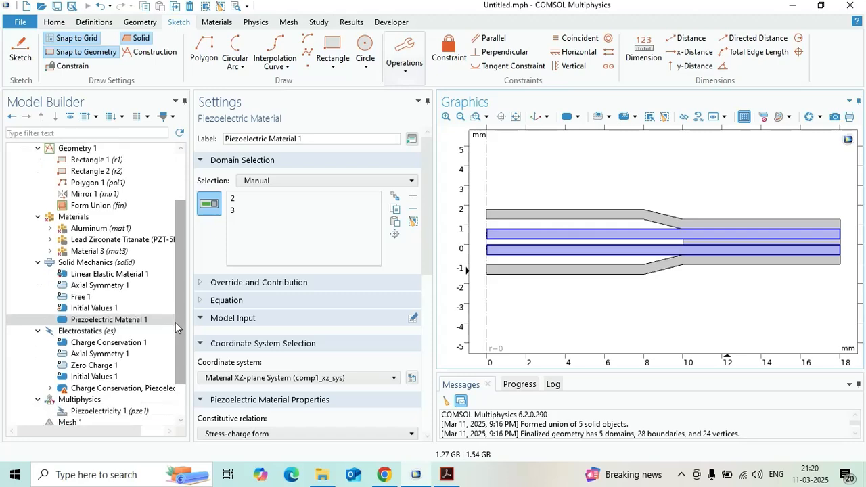
pyautogui.click(125, 264)
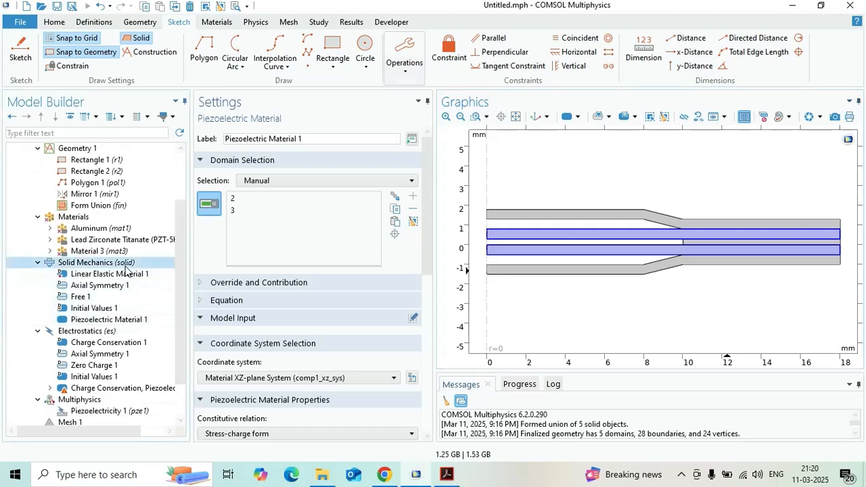
pyautogui.rightClick(126, 269)
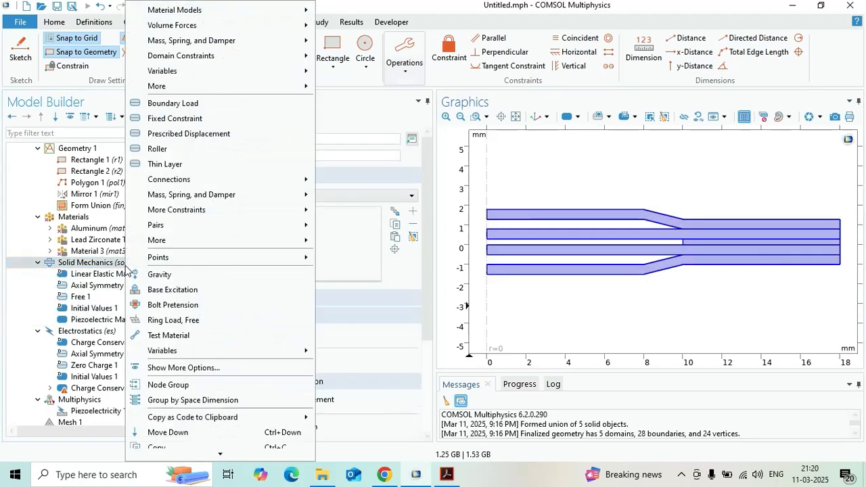
pyautogui.press('Escape')
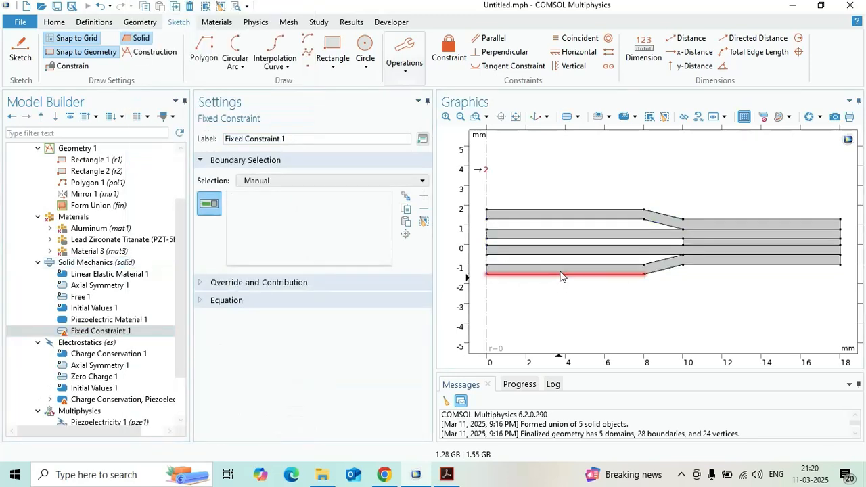
pyautogui.click(561, 275)
pyautogui.click(659, 275)
pyautogui.click(704, 265)
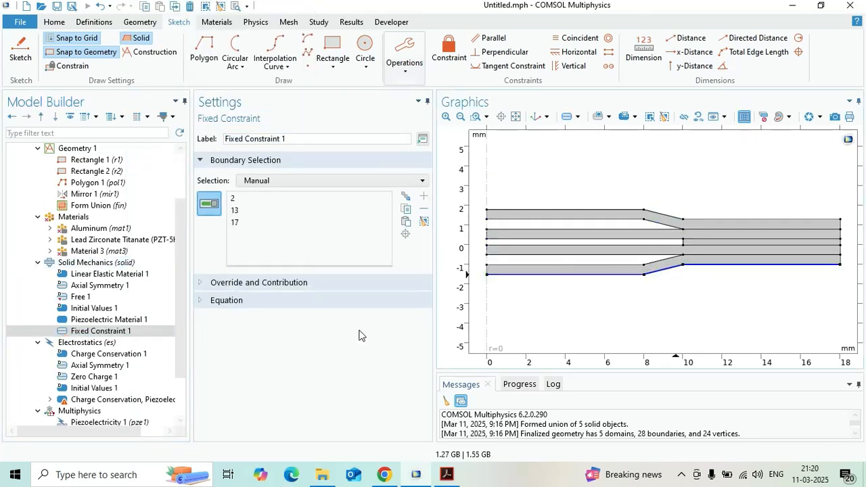
# - Add a Boundary Load to Solid Mechanics on the upper endcap's flat outer top edge, boundary 12
pyautogui.click(118, 265)
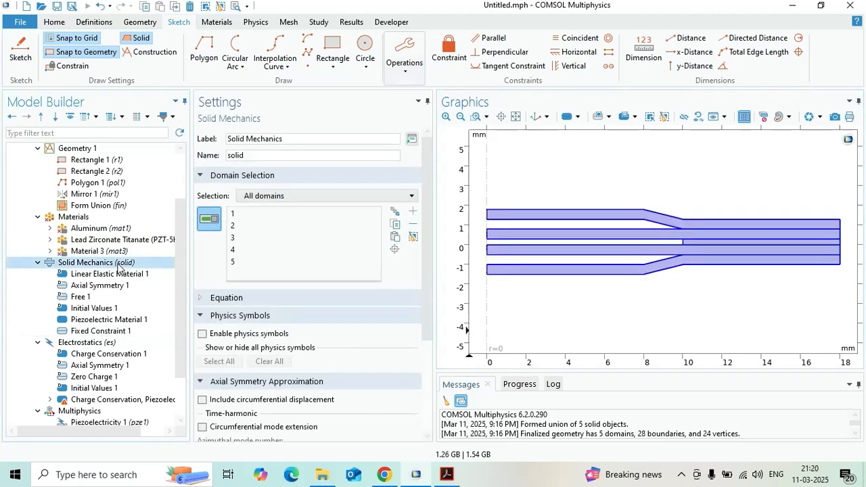
pyautogui.rightClick(119, 265)
pyautogui.click(203, 103)
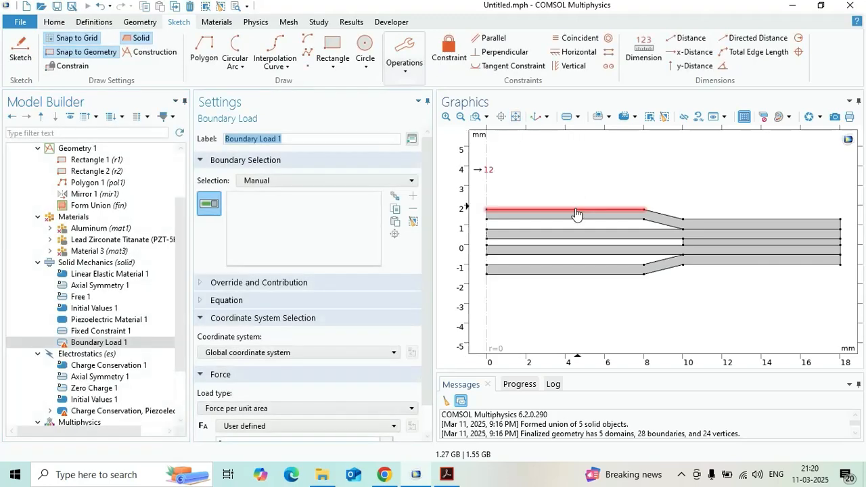
pyautogui.click(576, 213)
pyautogui.scroll(-1, 427, 285)
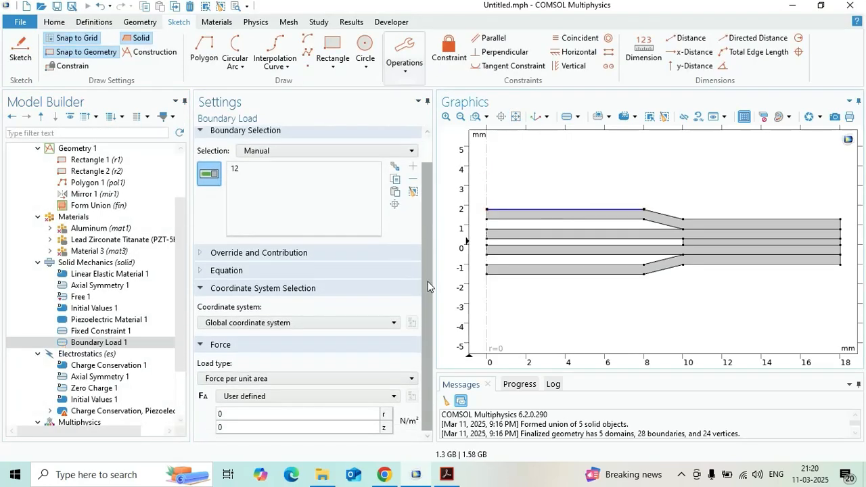
# - Define the boundary load as a total force with a z-component of -500 N
pyautogui.click(332, 378)
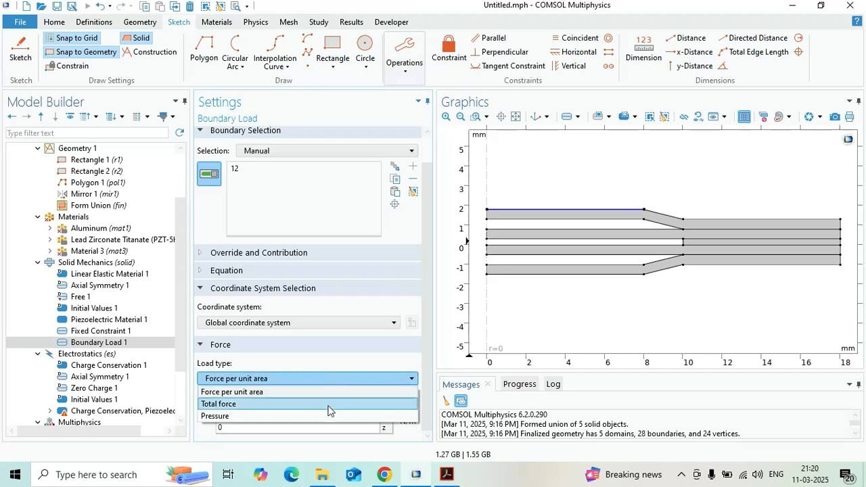
pyautogui.click(330, 406)
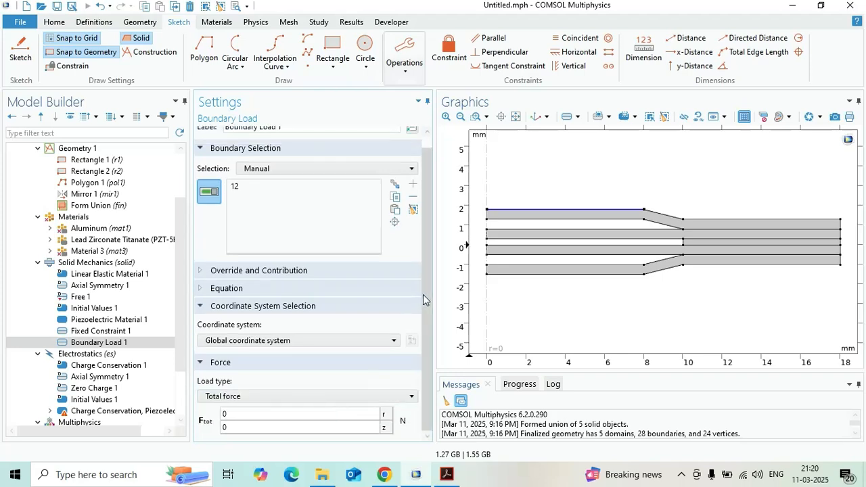
pyautogui.click(319, 428)
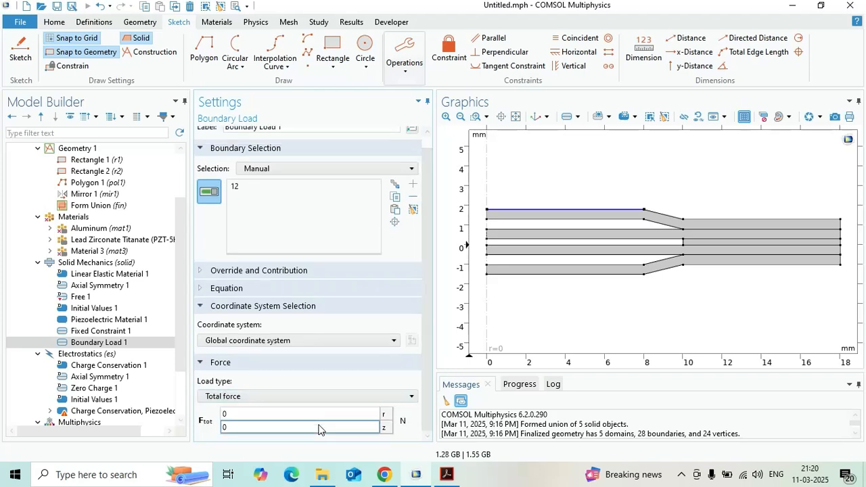
pyautogui.doubleClick(319, 428)
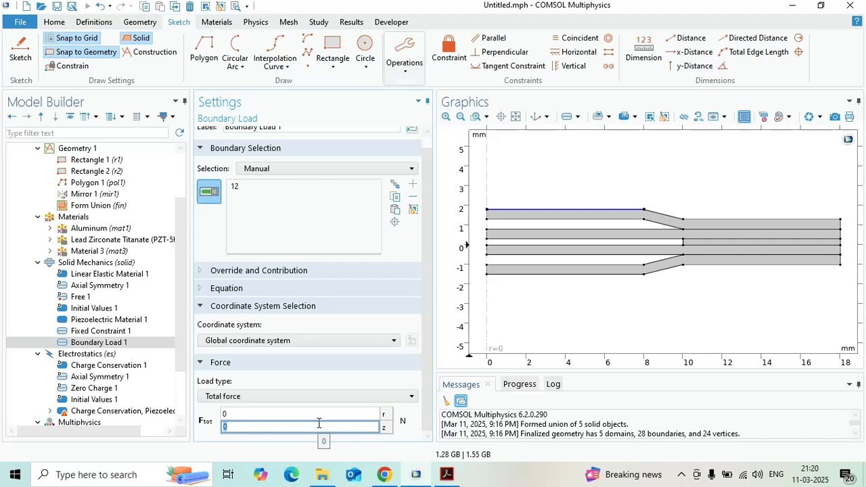
pyautogui.write('-500')
# - Add a Ground condition to Electrostatics on the outer faces of both piezoelectric discs, boundaries 5, 9, 18 and 22
pyautogui.click(117, 354)
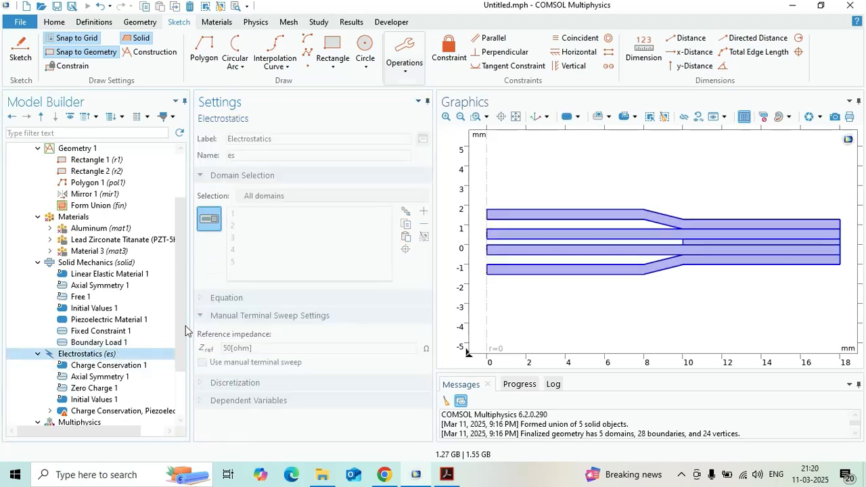
pyautogui.moveTo(180, 323); pyautogui.dragTo(175, 364)
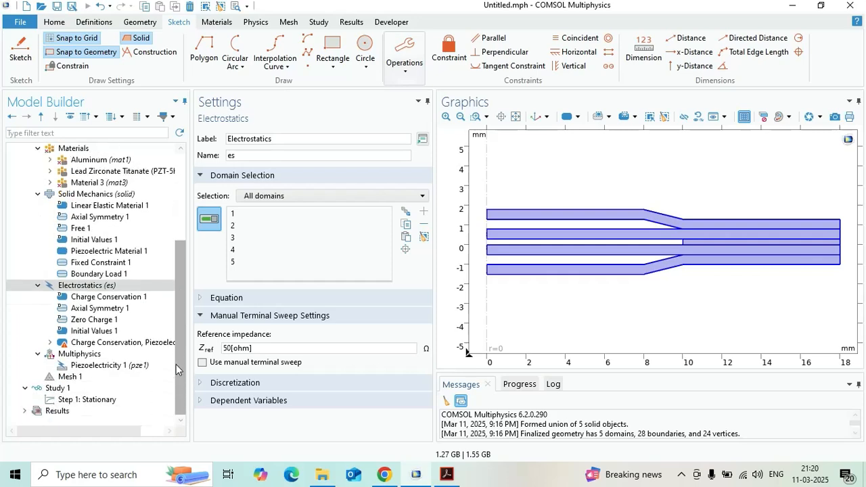
pyautogui.rightClick(103, 288)
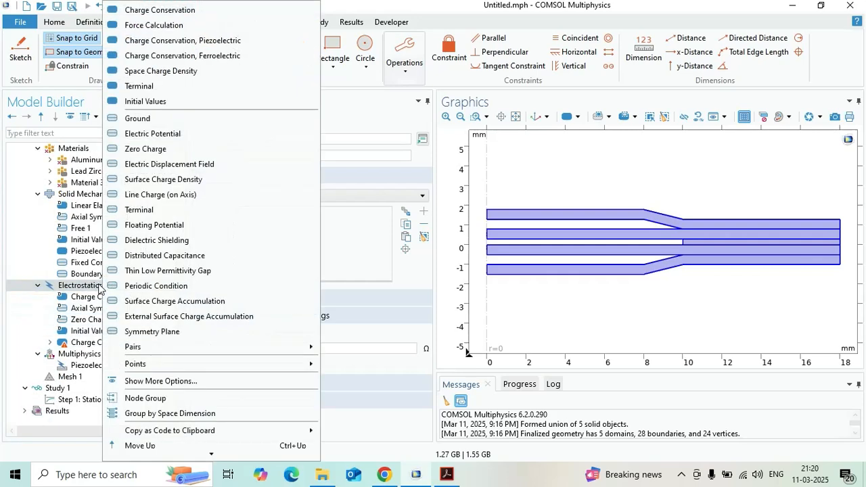
pyautogui.click(166, 118)
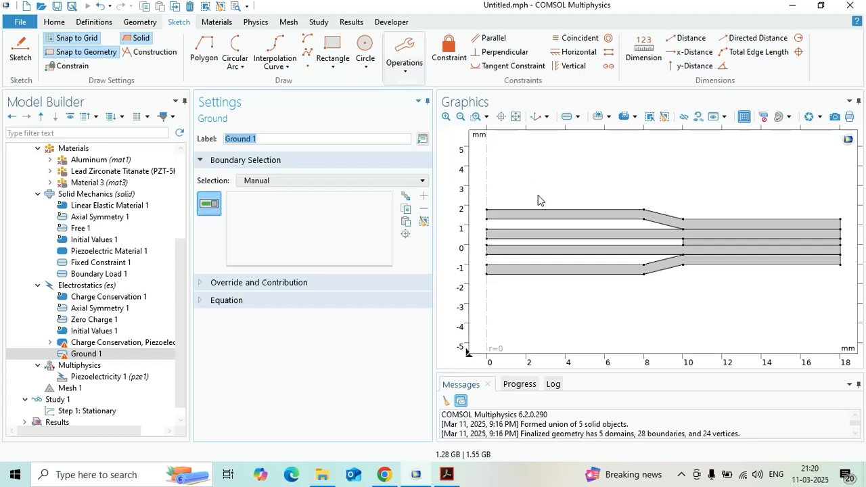
pyautogui.click(565, 230)
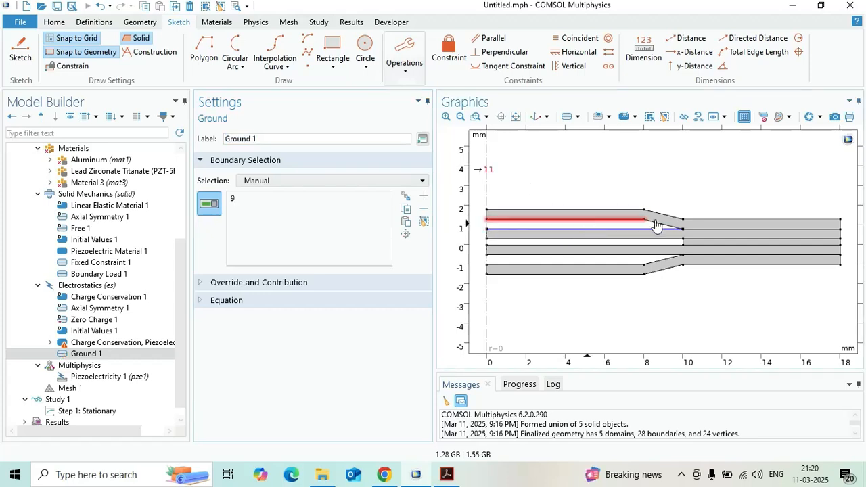
pyautogui.click(720, 231)
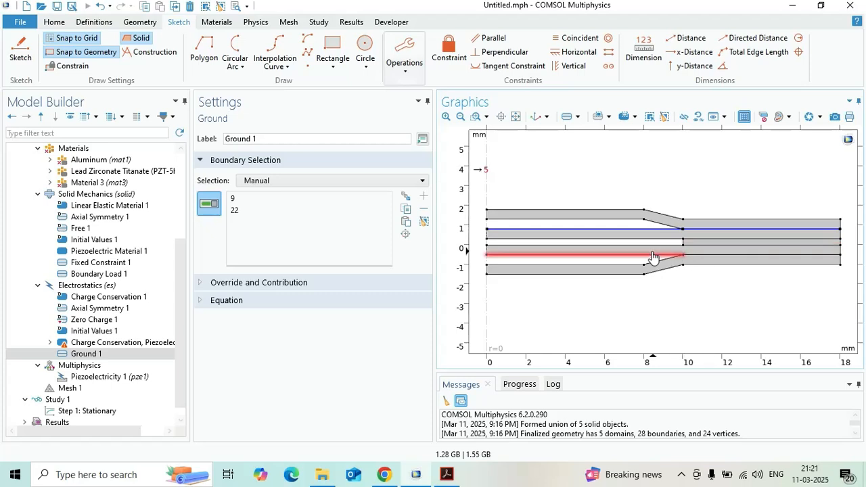
pyautogui.click(655, 255)
pyautogui.click(713, 255)
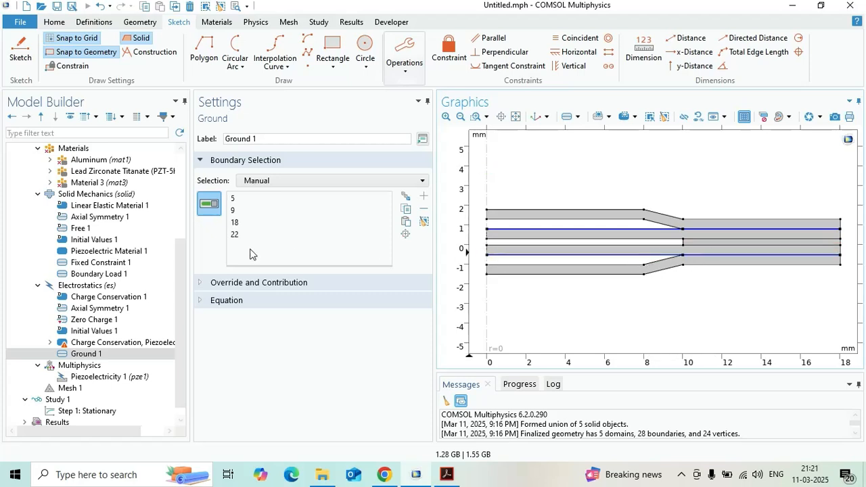
# - Add an Electric Potential condition to Electrostatics on the inner faces of both piezoelectric discs, boundaries 6, 8, 20 and 21
pyautogui.click(112, 286)
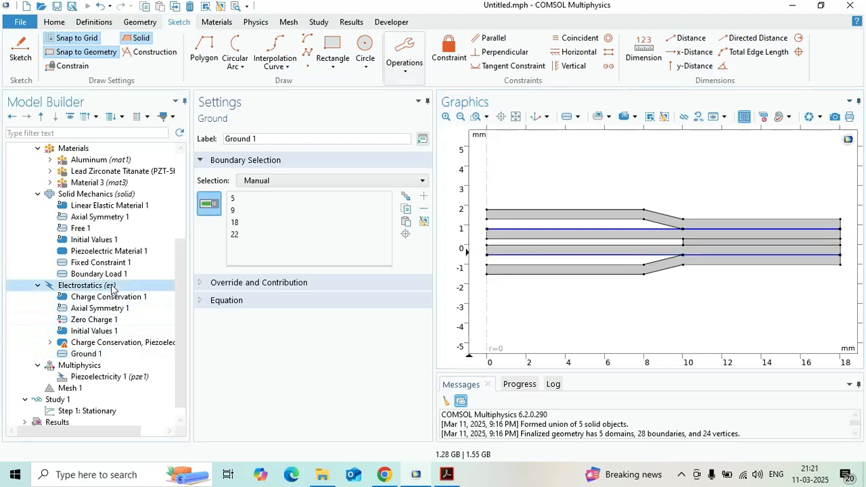
pyautogui.rightClick(112, 287)
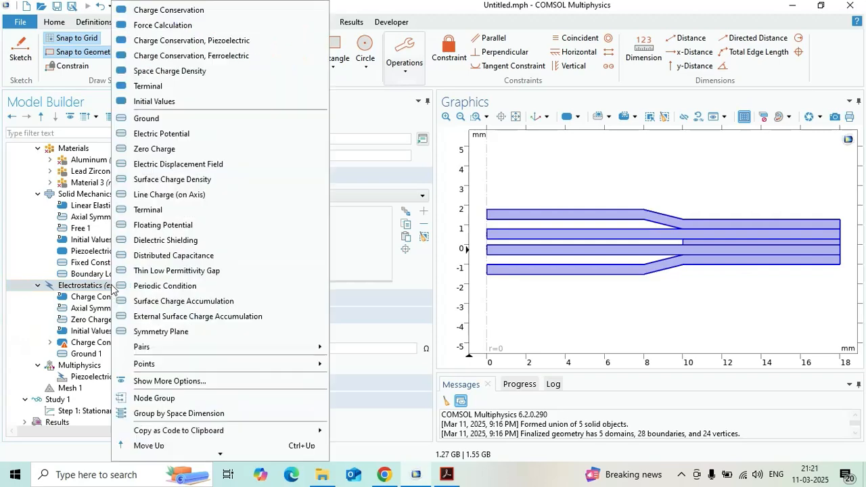
pyautogui.click(192, 135)
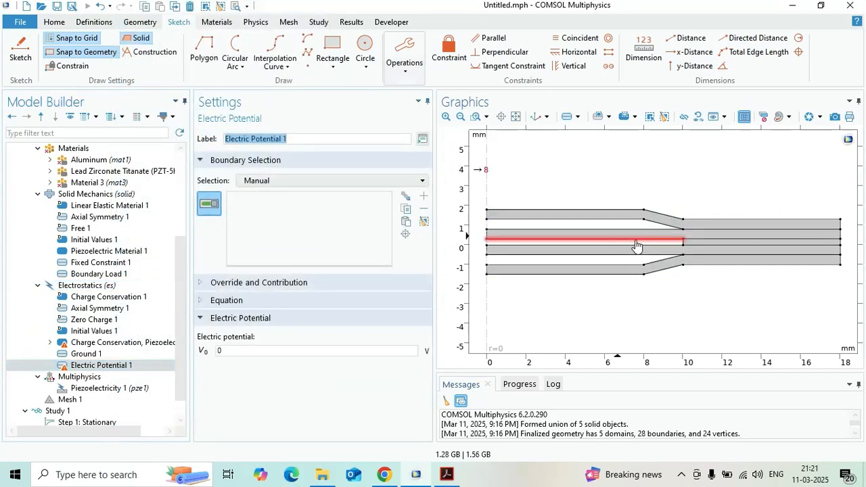
pyautogui.click(636, 244)
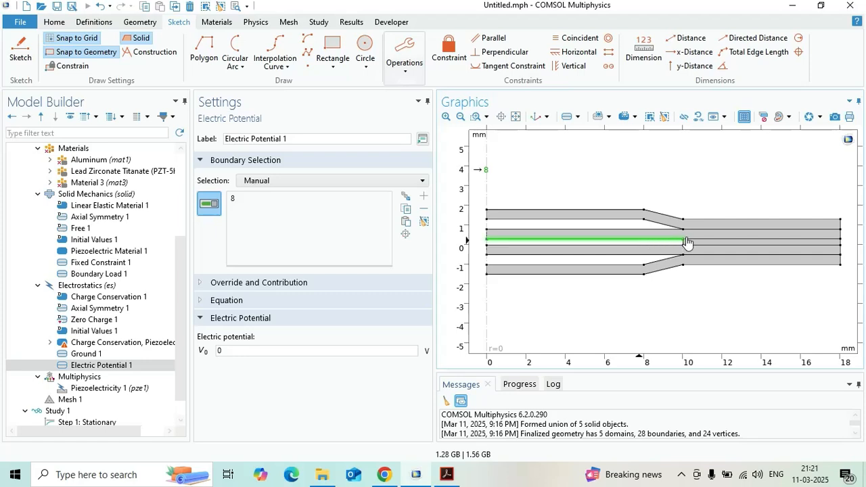
pyautogui.click(757, 240)
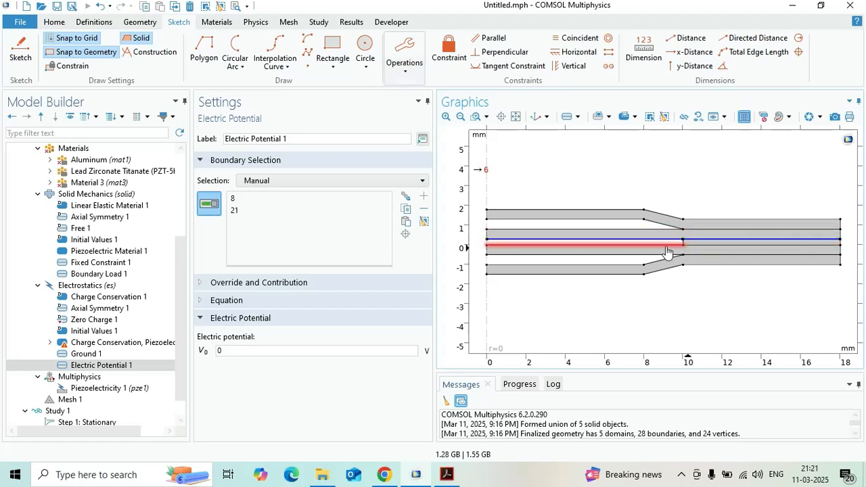
pyautogui.click(667, 250)
pyautogui.click(719, 246)
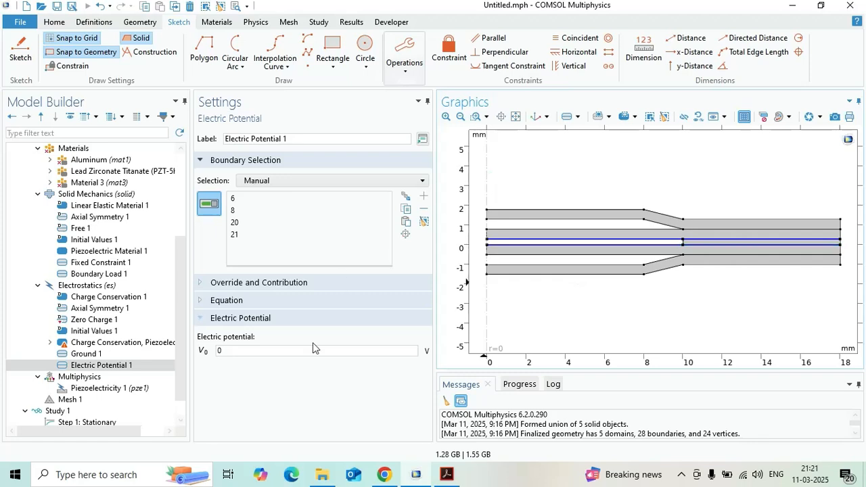
# - Set the Young's modulus of Material 3, assigned to the middle layer in domain 5, to 35.3[MPa]
pyautogui.click(114, 286)
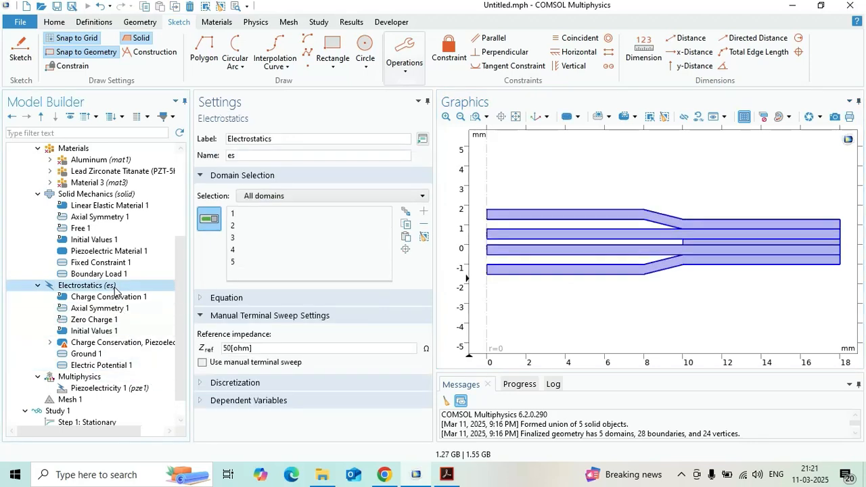
pyautogui.click(103, 344)
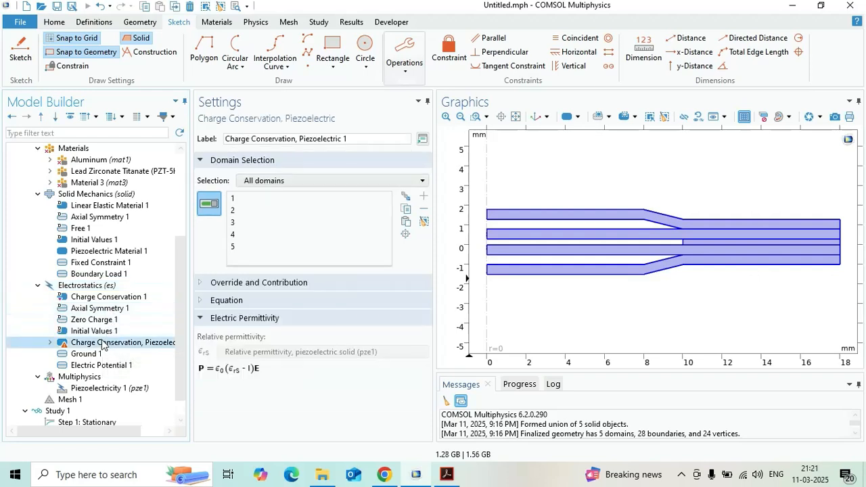
pyautogui.scroll(1, 106, 188)
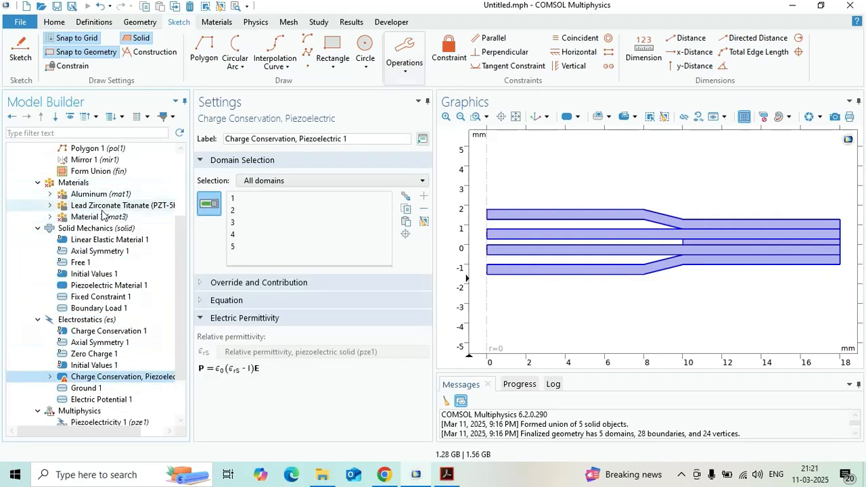
pyautogui.click(100, 218)
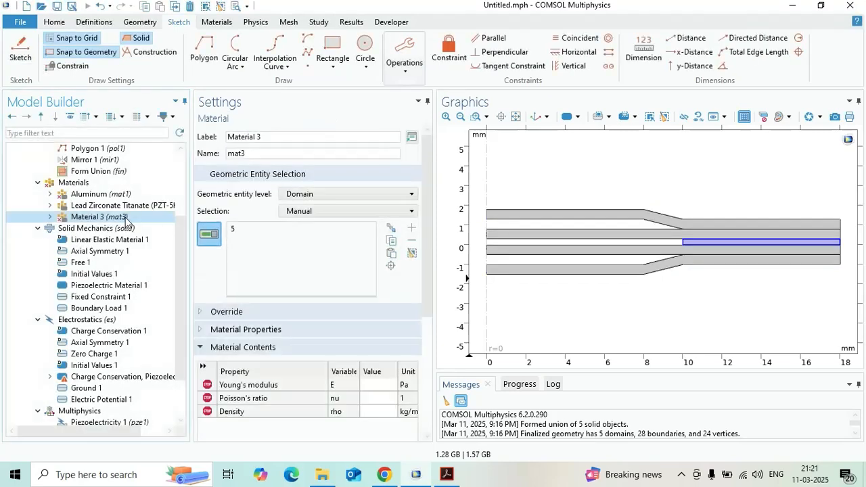
pyautogui.click(380, 385)
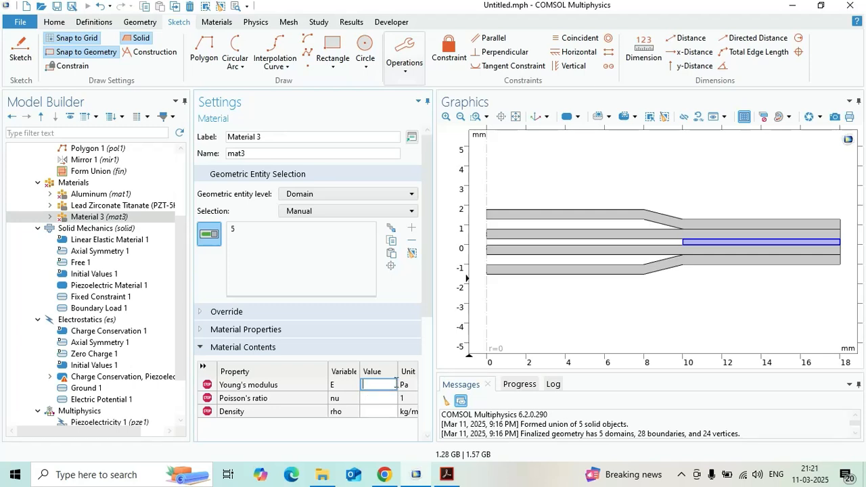
pyautogui.write('35.')
pyautogui.write('3')
pyautogui.write('[]')
pyautogui.write('M')
pyautogui.write('P')
pyautogui.write('a')
# - Set Material 3's Poisson's ratio to 0.383 and its density to 32
pyautogui.click(378, 403)
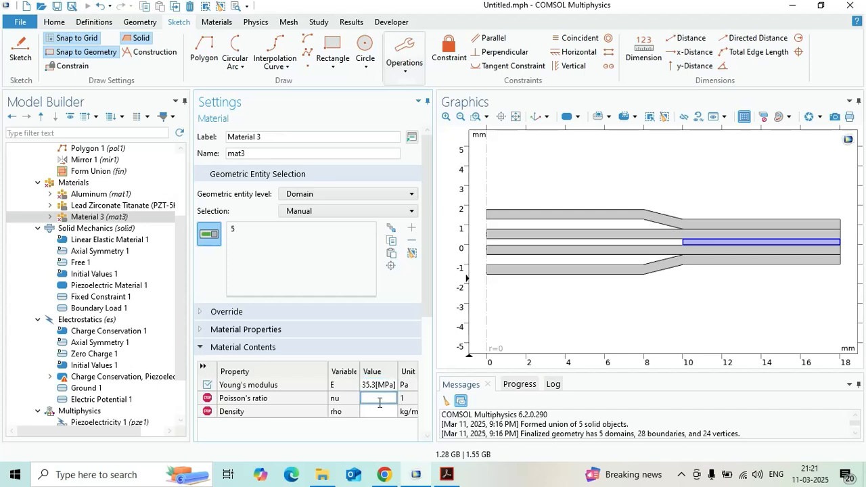
pyautogui.write('0.383')
pyautogui.click(376, 411)
pyautogui.write('32')
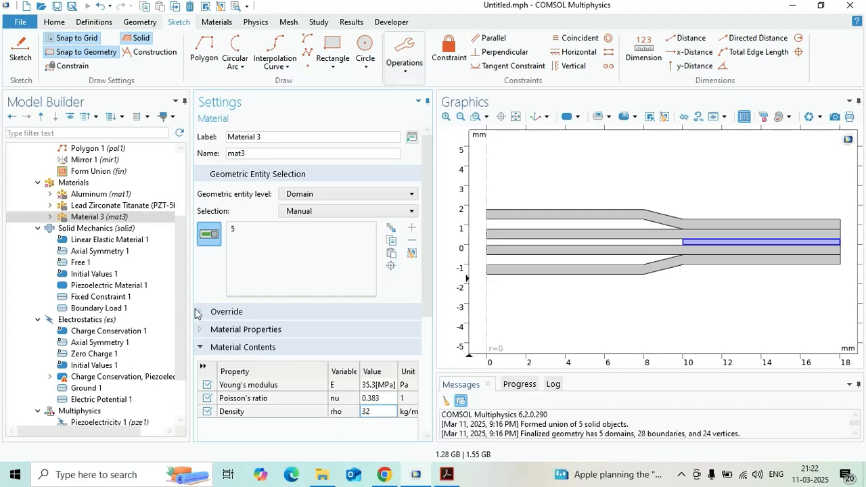
pyautogui.click(188, 289)
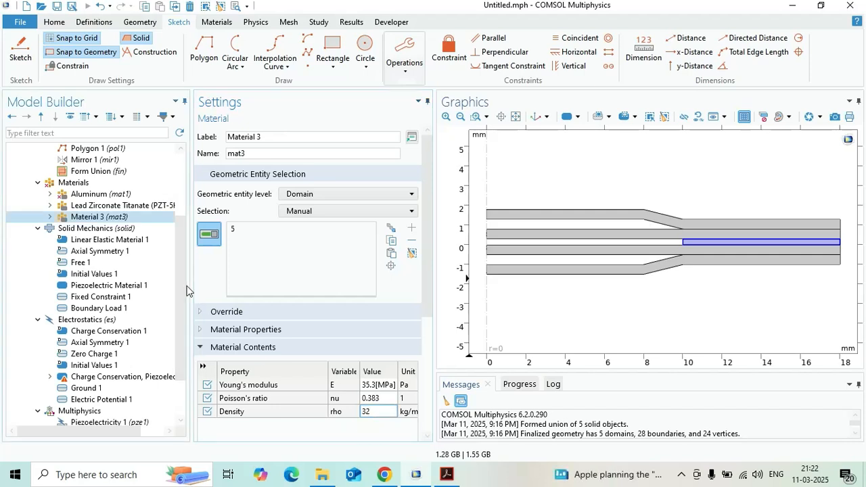
# - Restrict Electrostatics to the two piezoelectric discs, domains 2 and 3, by removing endcap domains 1 and 4 and middle-layer domain 5
pyautogui.click(128, 197)
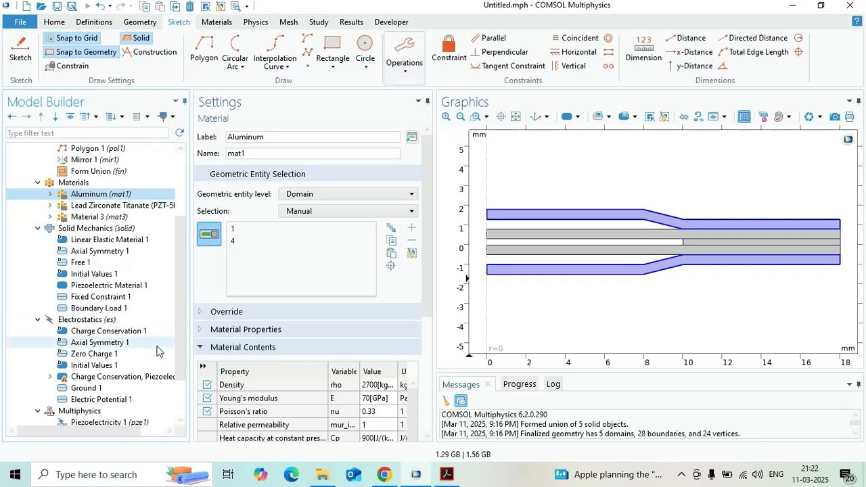
pyautogui.click(51, 376)
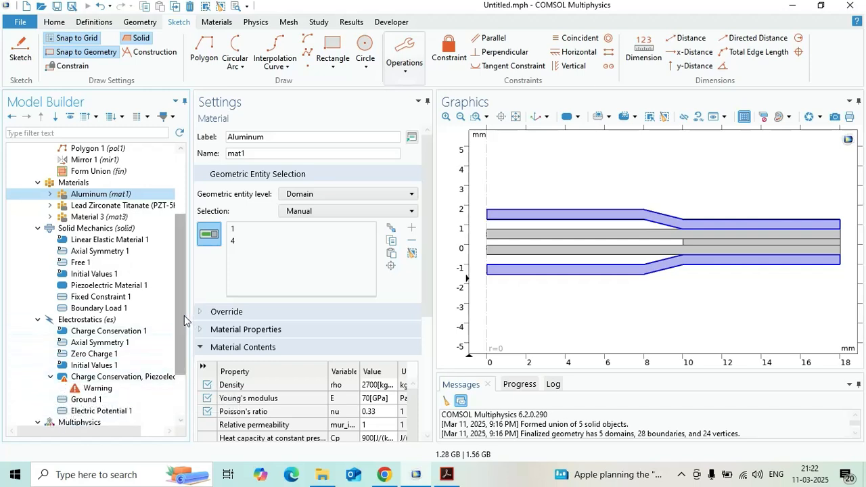
pyautogui.scroll(-2, 184, 316)
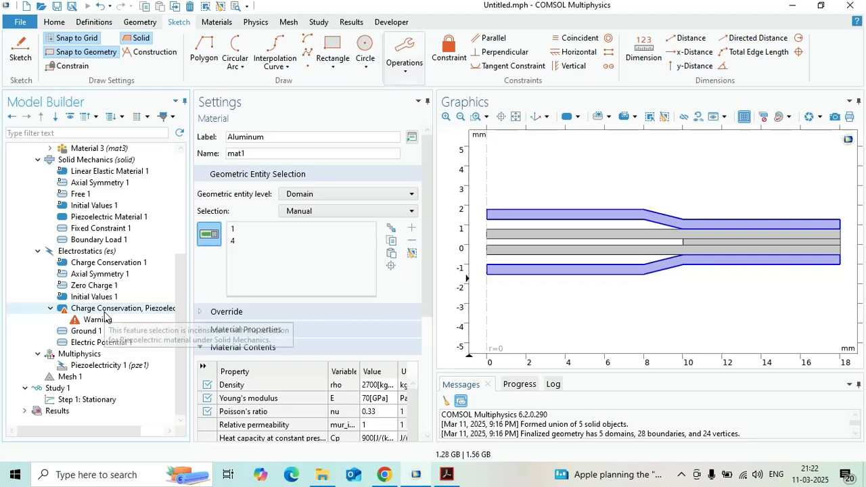
pyautogui.click(105, 312)
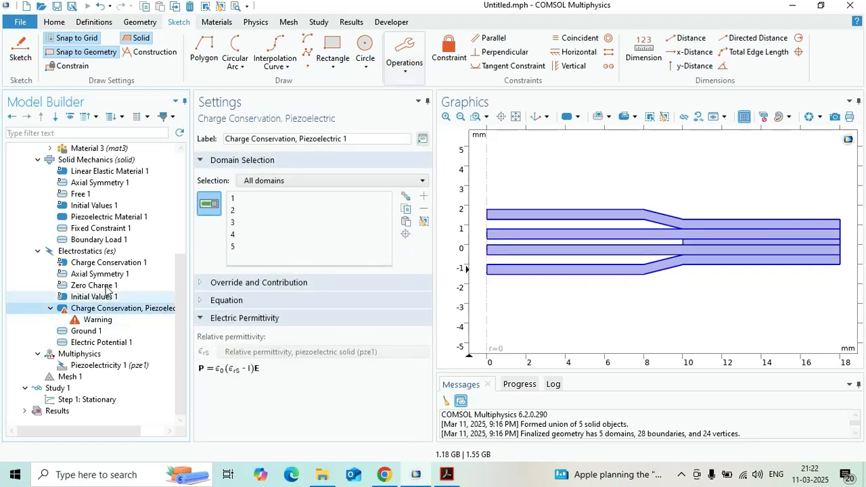
pyautogui.click(107, 252)
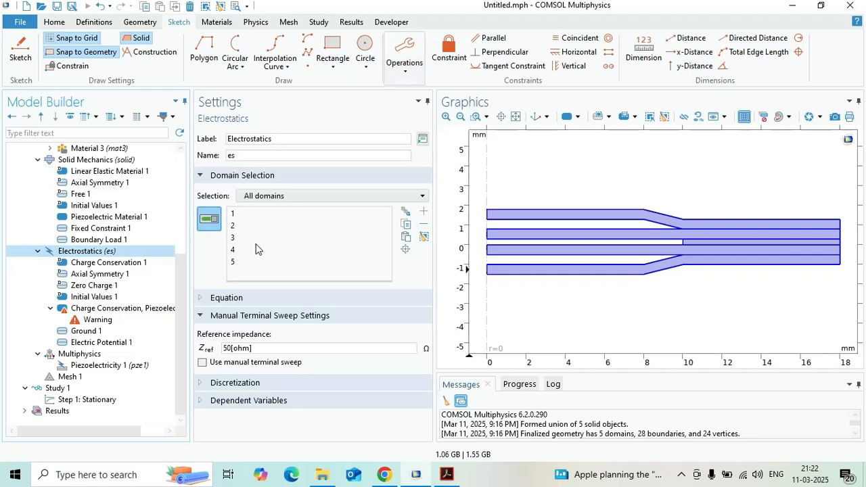
pyautogui.click(569, 215)
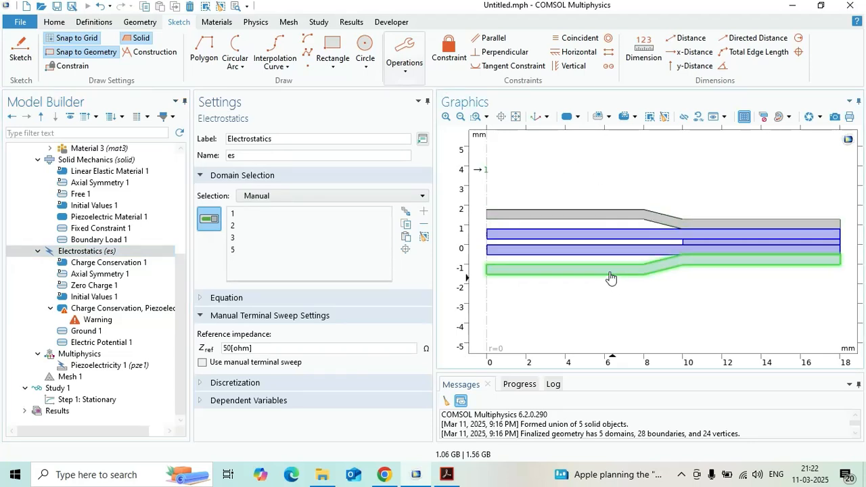
pyautogui.click(610, 277)
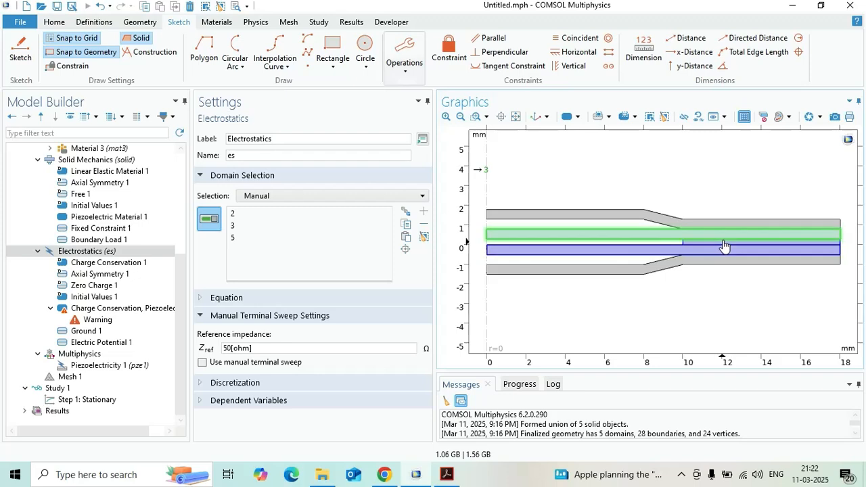
pyautogui.click(233, 226)
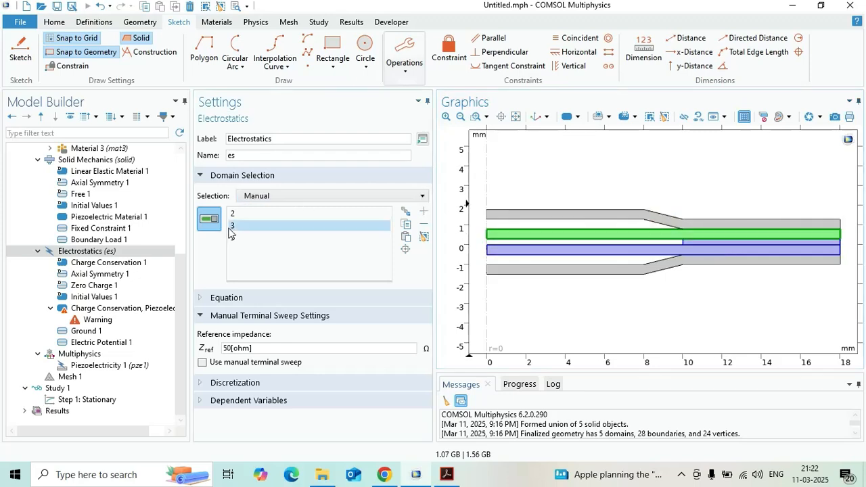
pyautogui.click(234, 216)
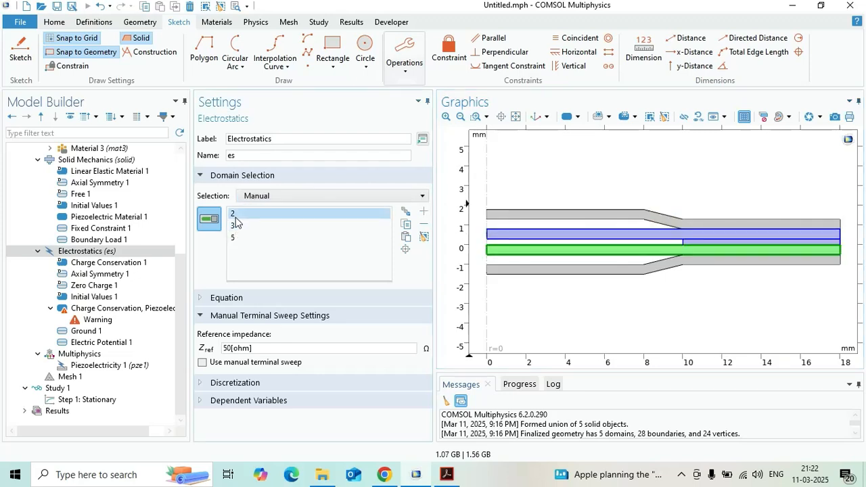
pyautogui.click(235, 238)
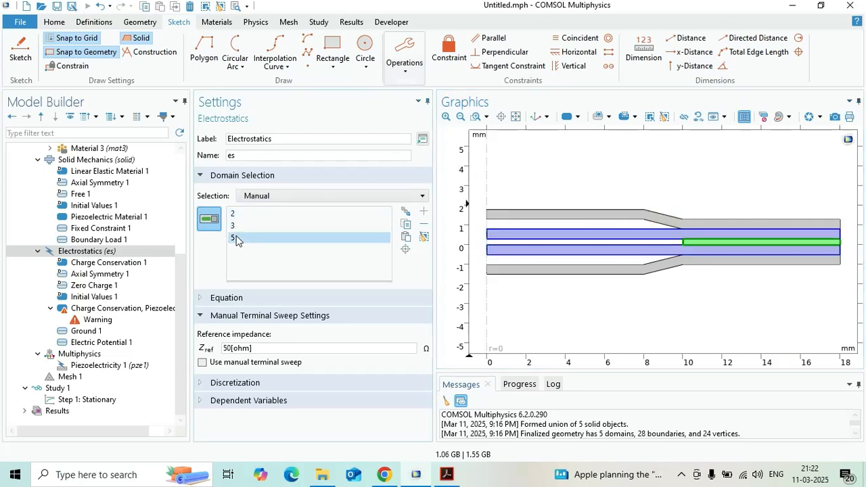
pyautogui.click(423, 224)
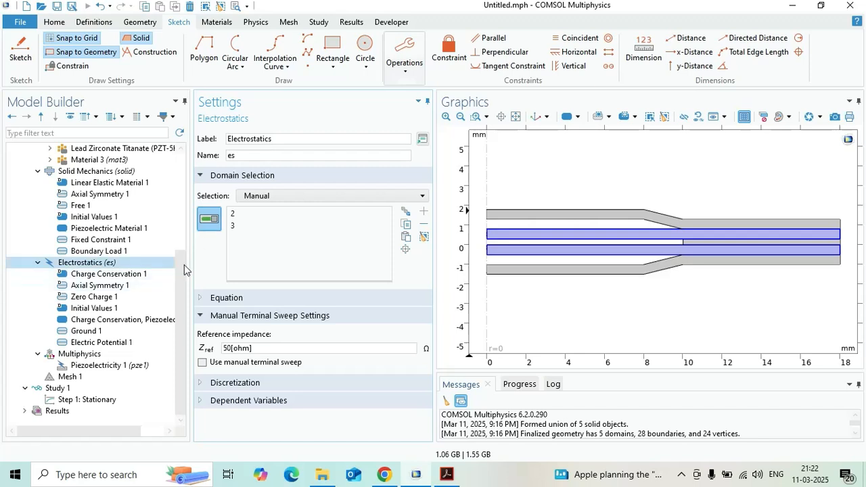
# - Build the physics-controlled mesh for the whole geometry with the Extra fine element size
pyautogui.click(108, 357)
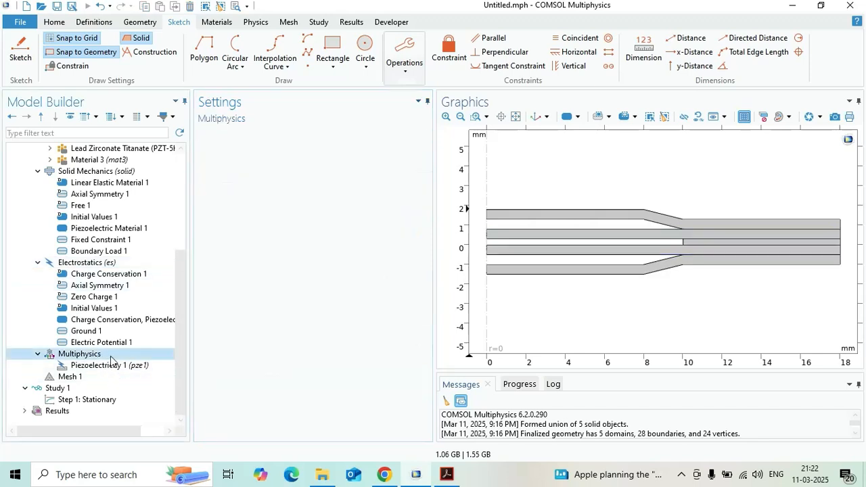
pyautogui.click(114, 365)
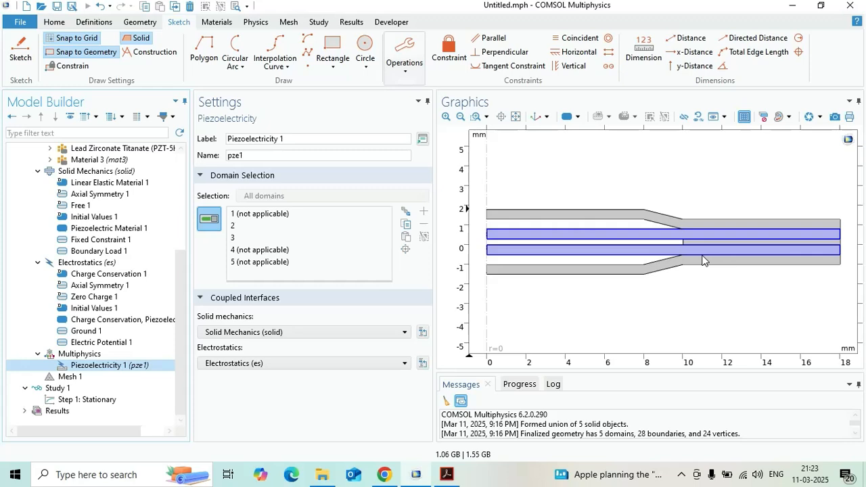
pyautogui.click(71, 381)
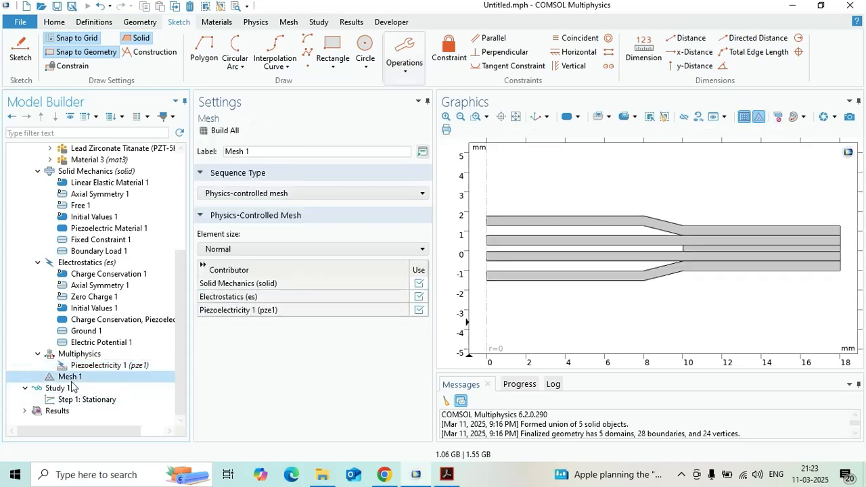
pyautogui.click(224, 131)
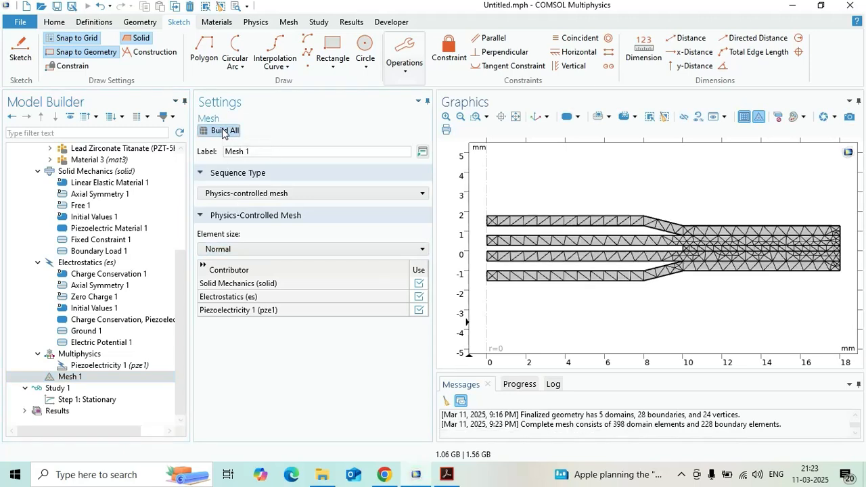
pyautogui.click(259, 244)
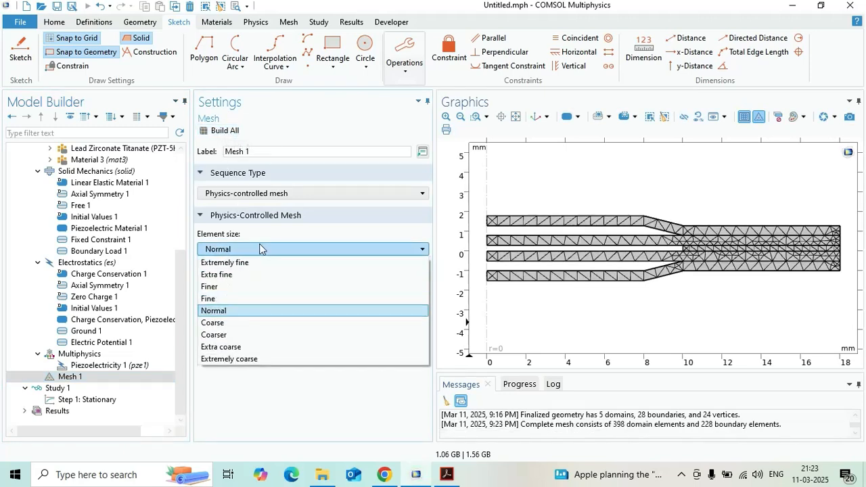
pyautogui.click(241, 274)
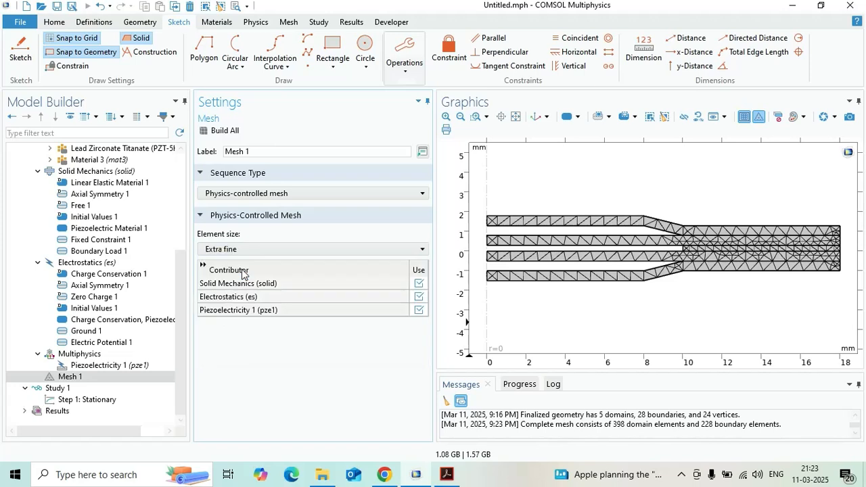
pyautogui.click(234, 138)
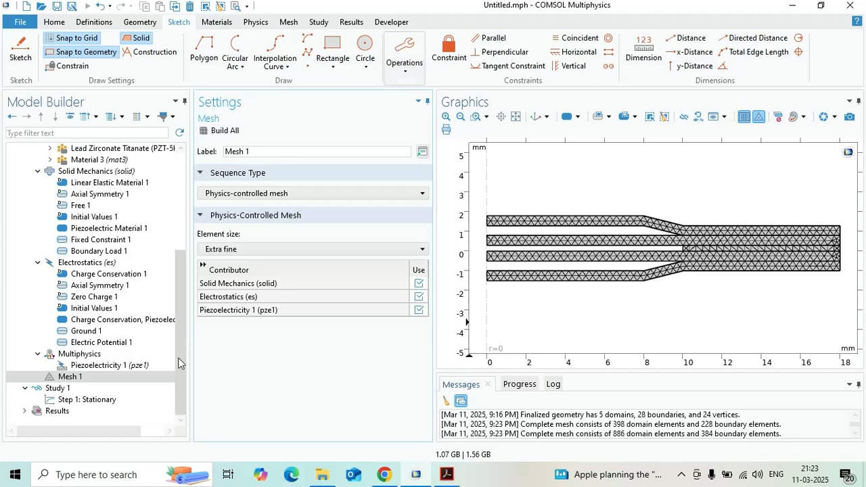
# - Compute the stationary Study 1 and bring its result plot groups into view
pyautogui.click(106, 390)
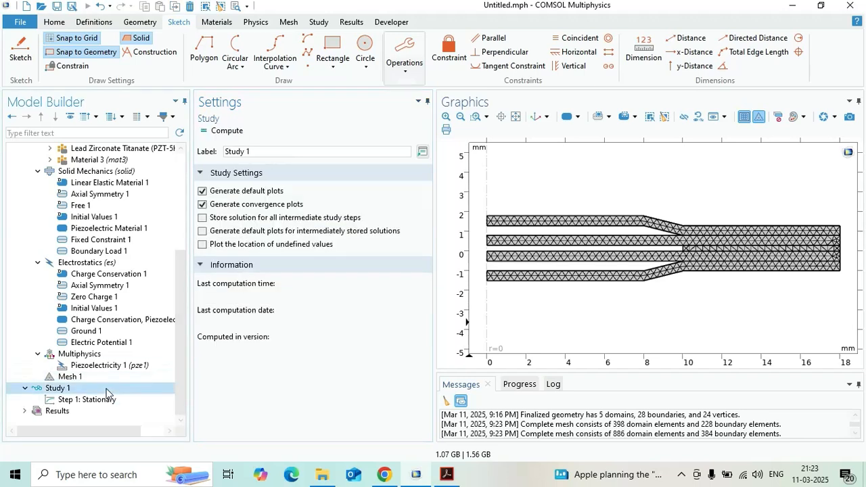
pyautogui.click(224, 133)
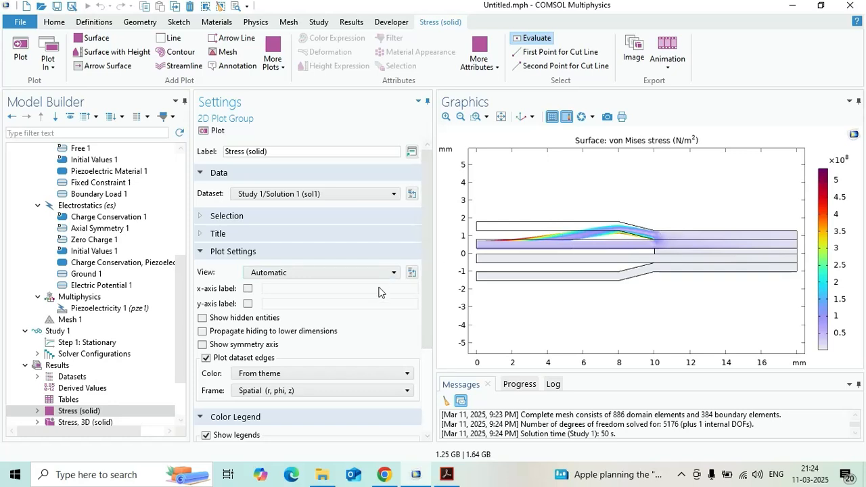
pyautogui.moveTo(184, 326); pyautogui.dragTo(182, 372)
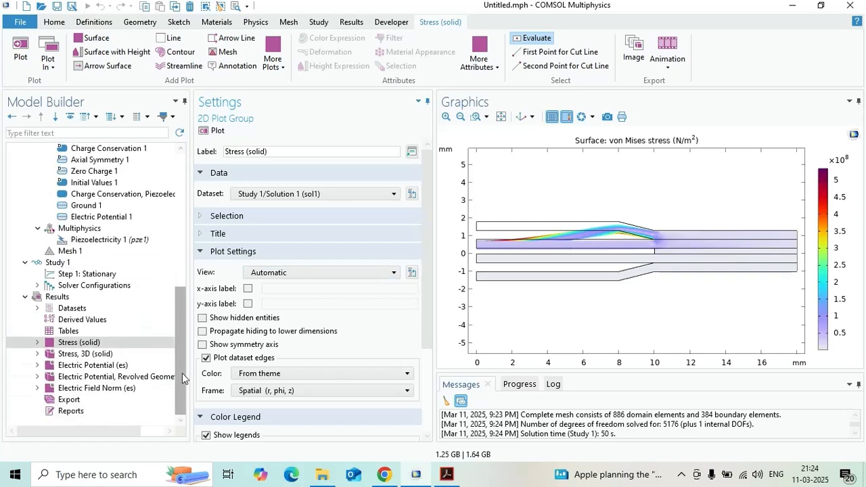
# - Examine the von Mises stress distribution on the revolved transducer in the Stress, 3D (solid) plot group
pyautogui.click(92, 355)
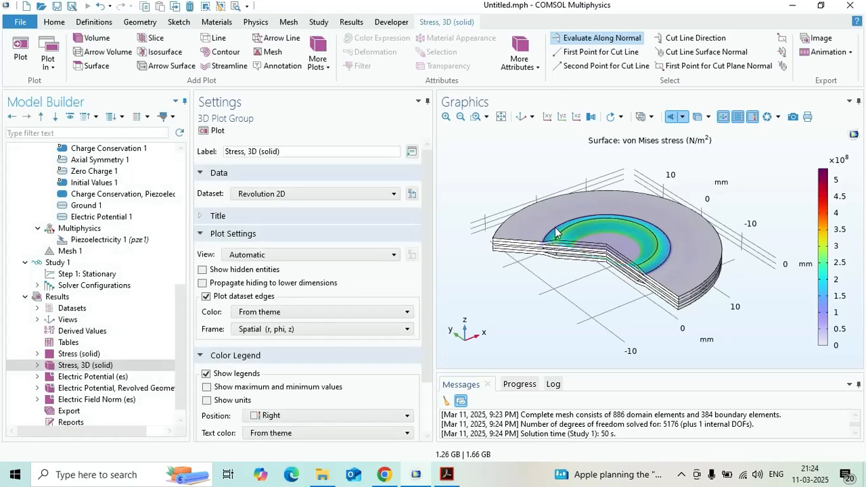
pyautogui.click(475, 116)
pyautogui.click(545, 226)
pyautogui.moveTo(556, 228); pyautogui.dragTo(520, 115)
pyautogui.click(521, 117)
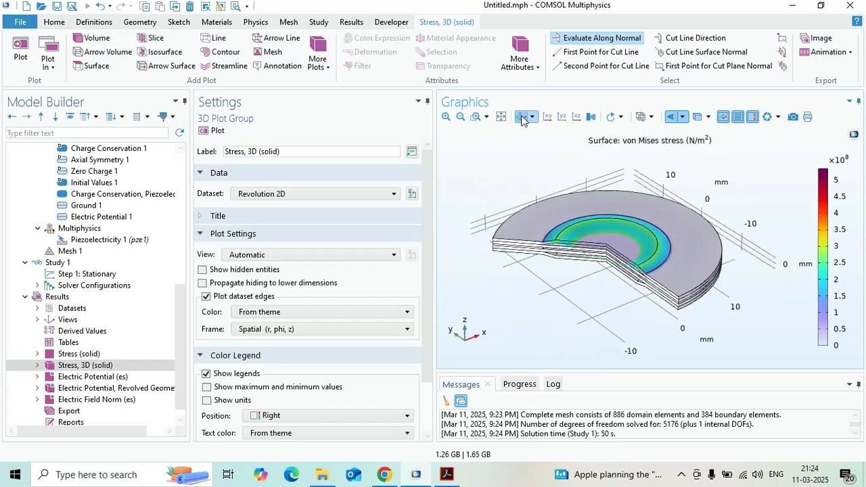
# - Display the 2D Electric Potential (es) plot group and enable units in its color legend
pyautogui.click(114, 377)
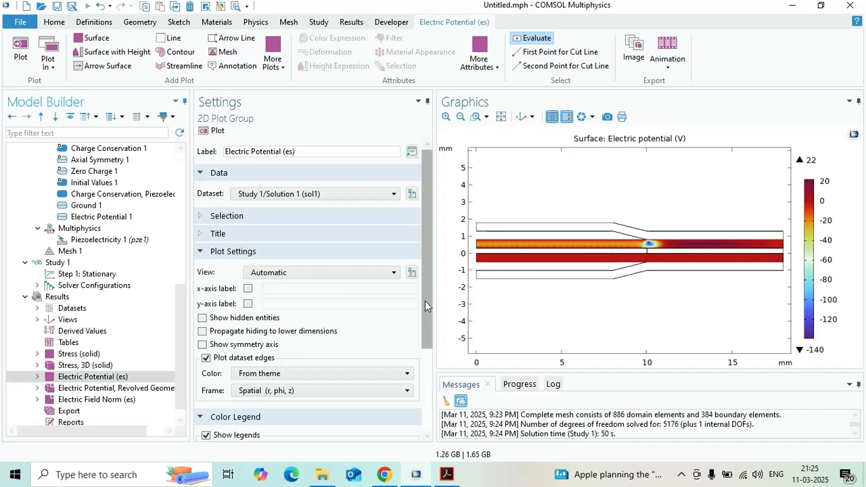
pyautogui.scroll(-3, 425, 301)
pyautogui.click(207, 393)
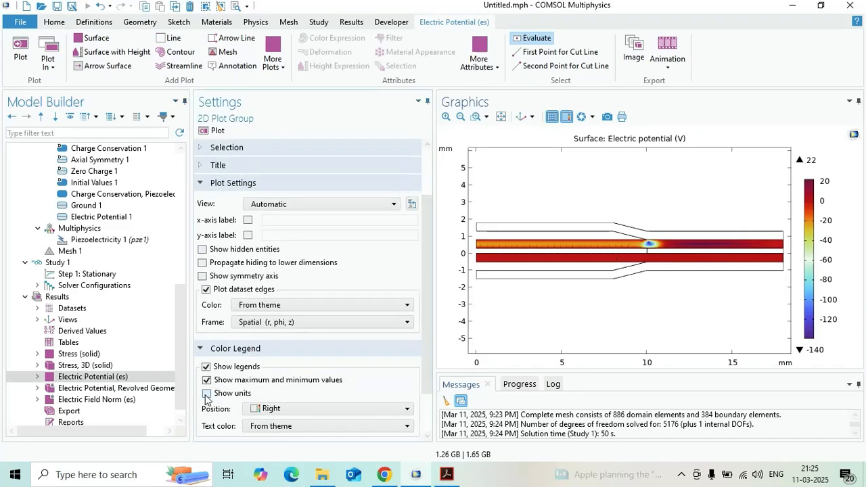
# - Examine the electric potential along the cut faces of the discs in Electric Potential, Revolved Geometry (es), finishing in the default 3D view
pyautogui.click(141, 388)
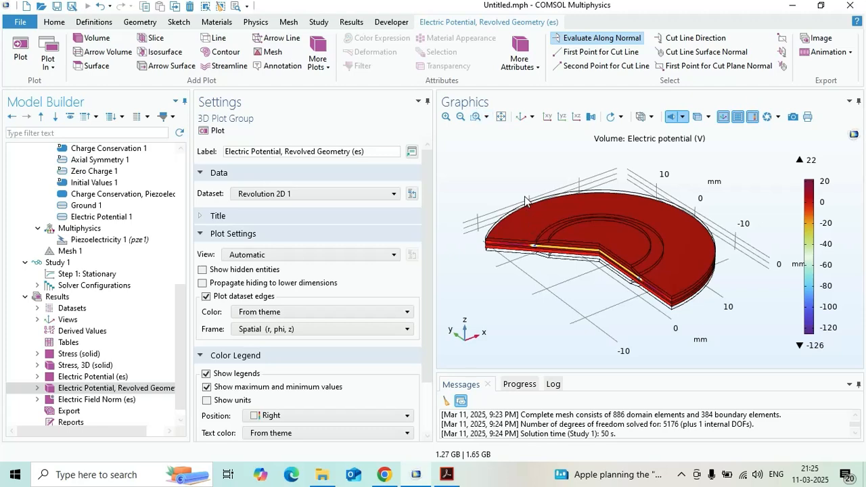
pyautogui.click(476, 116)
pyautogui.moveTo(545, 232); pyautogui.dragTo(713, 311)
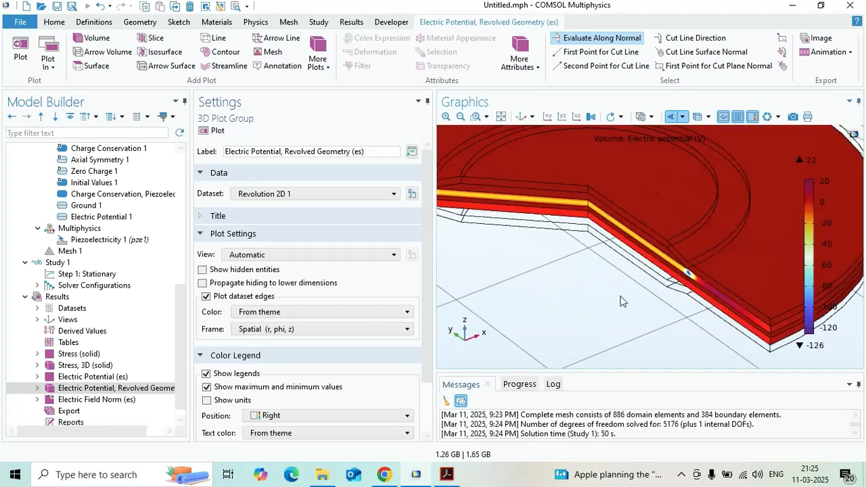
pyautogui.moveTo(637, 244); pyautogui.dragTo(540, 281)
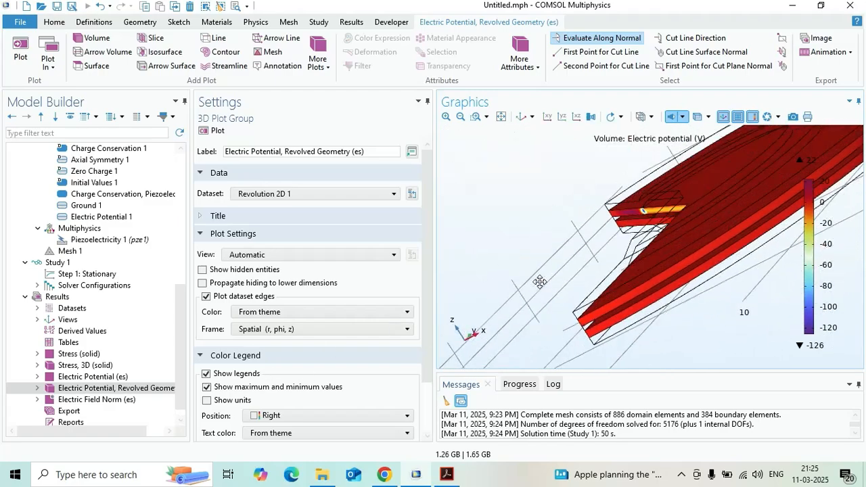
pyautogui.click(523, 116)
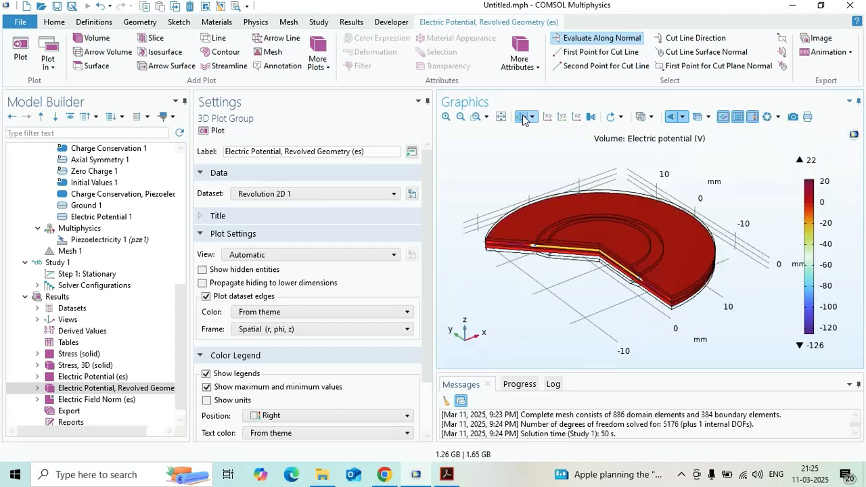
# - Display the Electric Field Norm (es) plot group to examine the field distribution
pyautogui.click(121, 401)
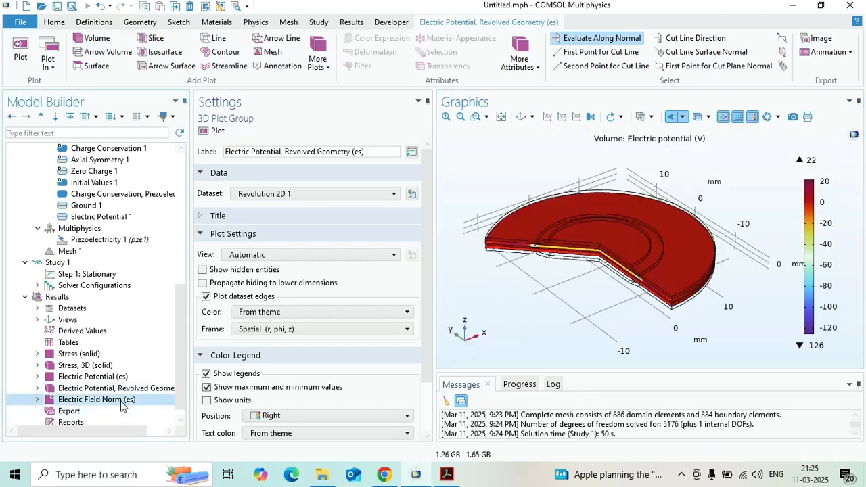